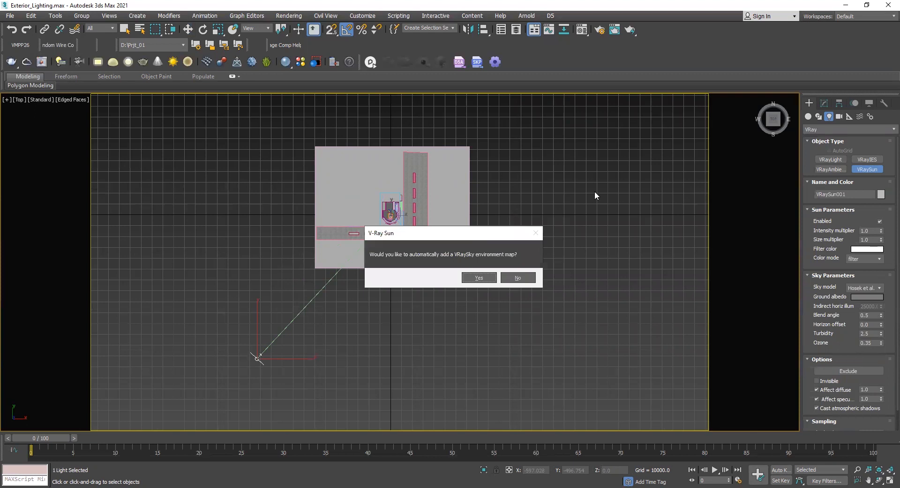
Accept the automatic VRaySky environment map for the new VRaySun and render the VRayCam001 camera view.
drag(235, 177, 226, 150)
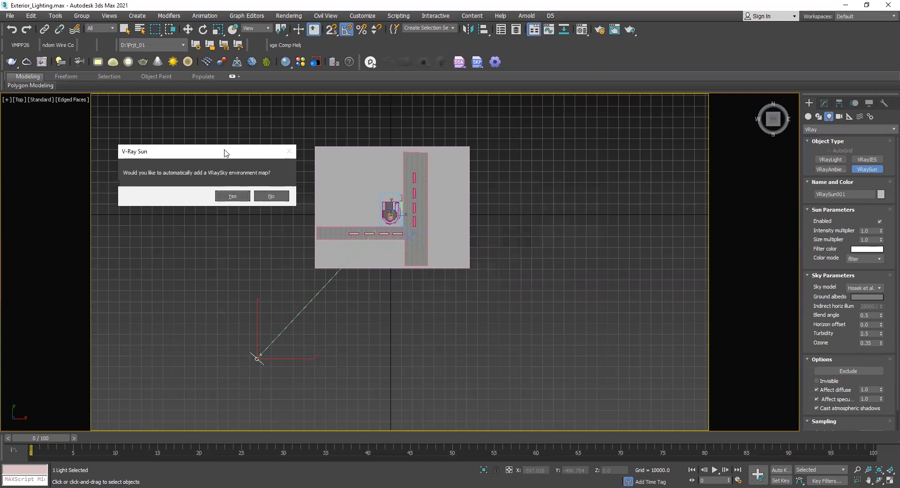
click(225, 196)
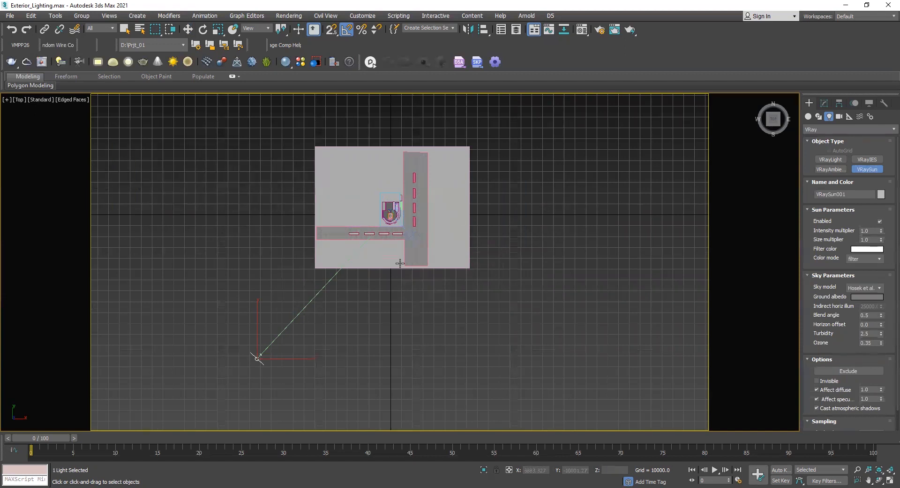
key(w)
key(c)
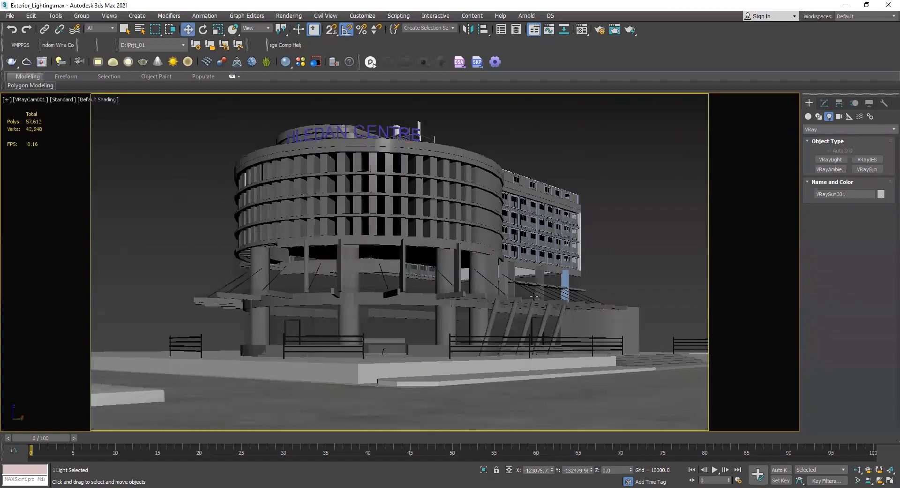
key(shift+q)
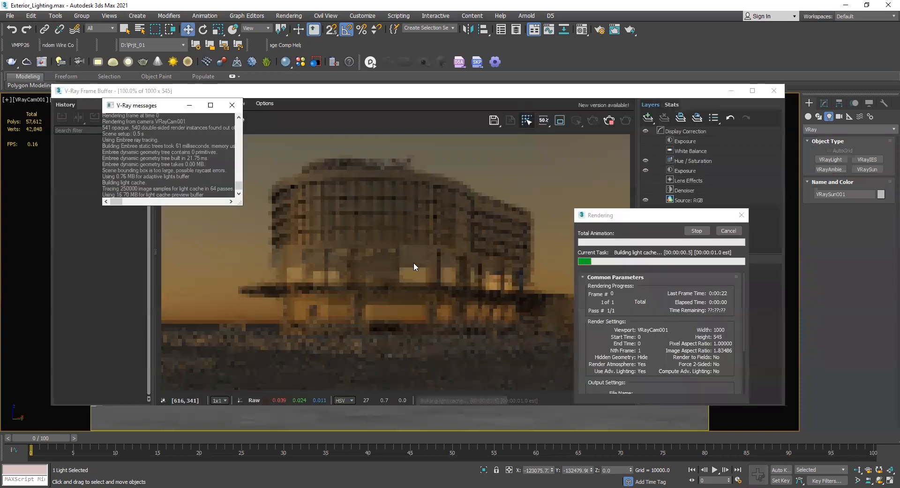
drag(451, 96, 436, 90)
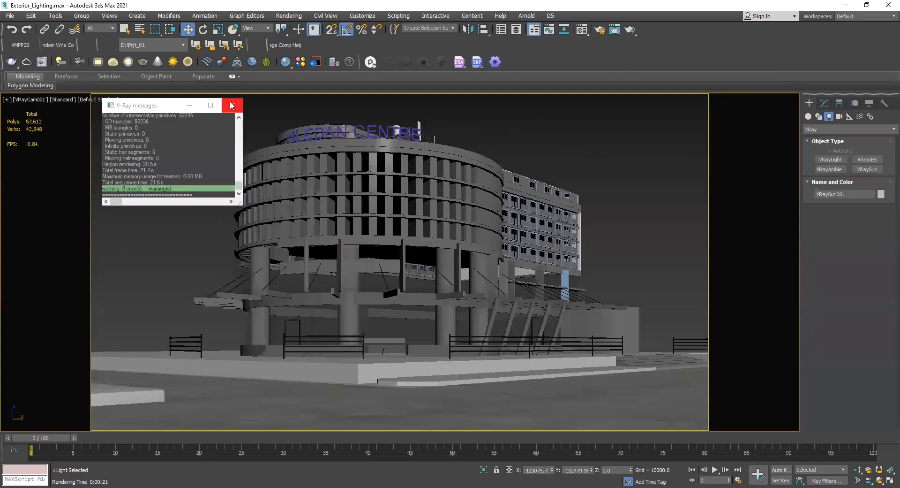
Raise the VRaySun in the front view and shift it toward the building, to about X -90,700 and Z 70,270.
click(539, 136)
key(f)
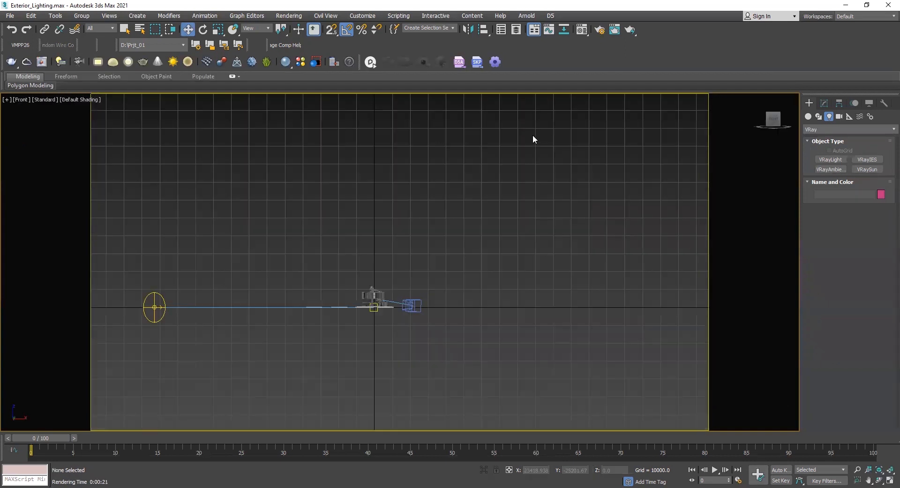
middle_drag(348, 277, 478, 277)
scroll(457, 300, up, 2)
scroll(450, 291, down, 2)
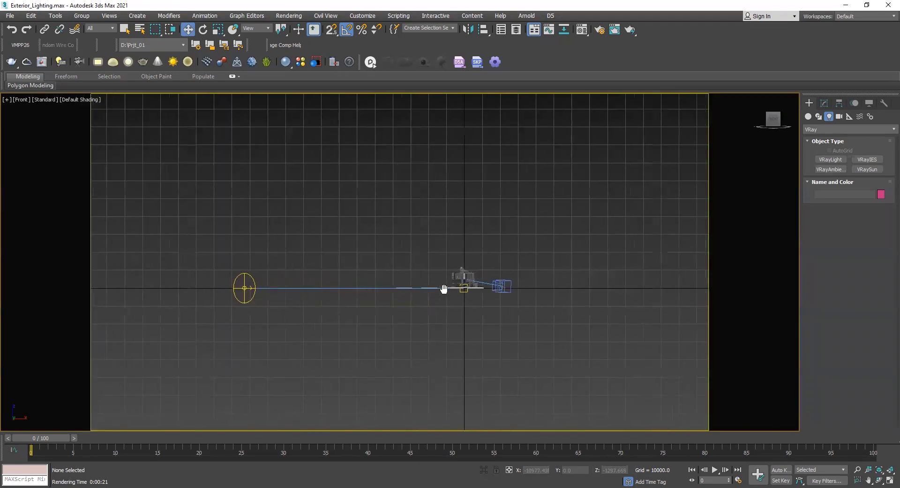
click(245, 286)
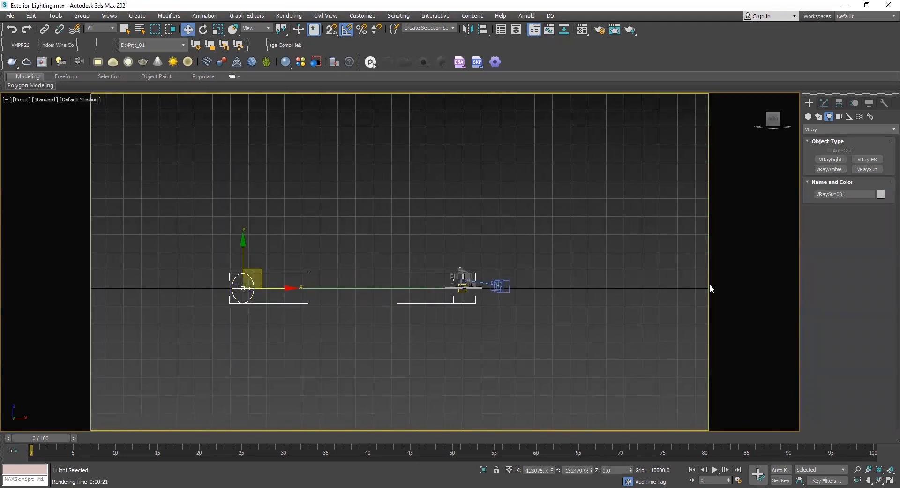
middle_drag(710, 288, 683, 286)
middle_drag(543, 292, 550, 339)
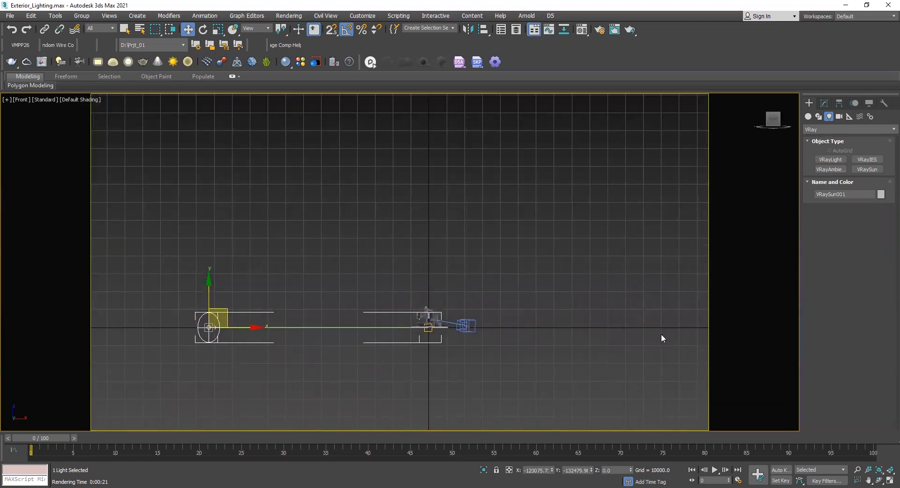
middle_drag(689, 330, 669, 334)
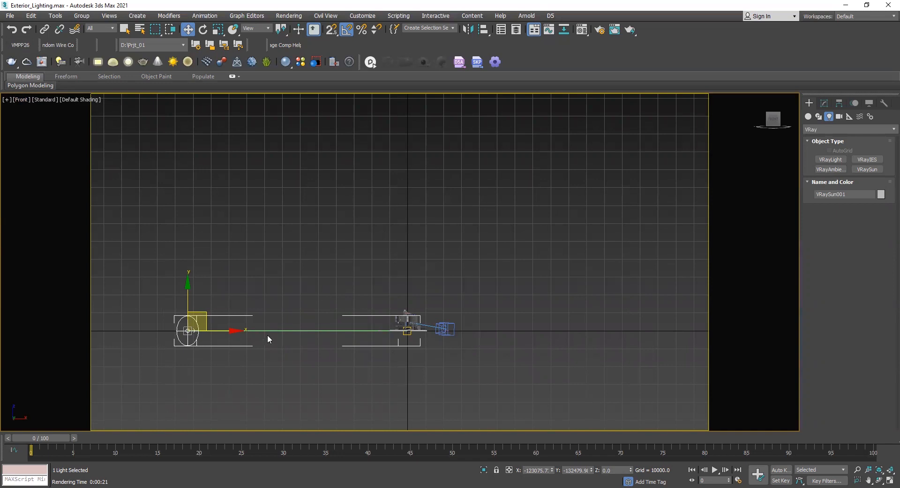
drag(201, 312, 263, 187)
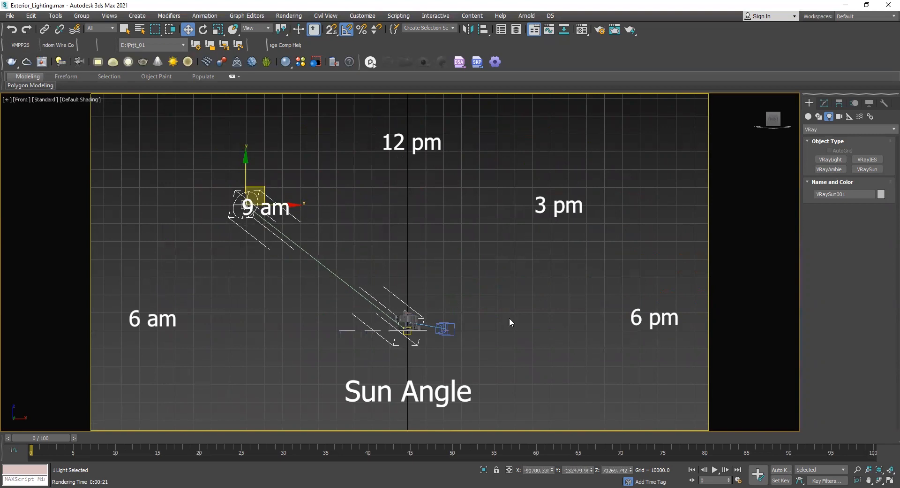
Render the camera view with the raised sun and minimize the frame buffer.
key(c)
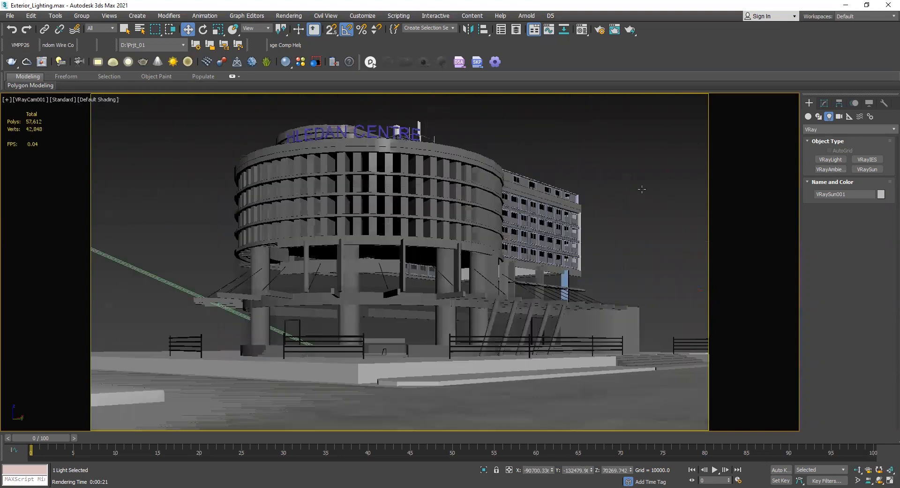
key(shift+q)
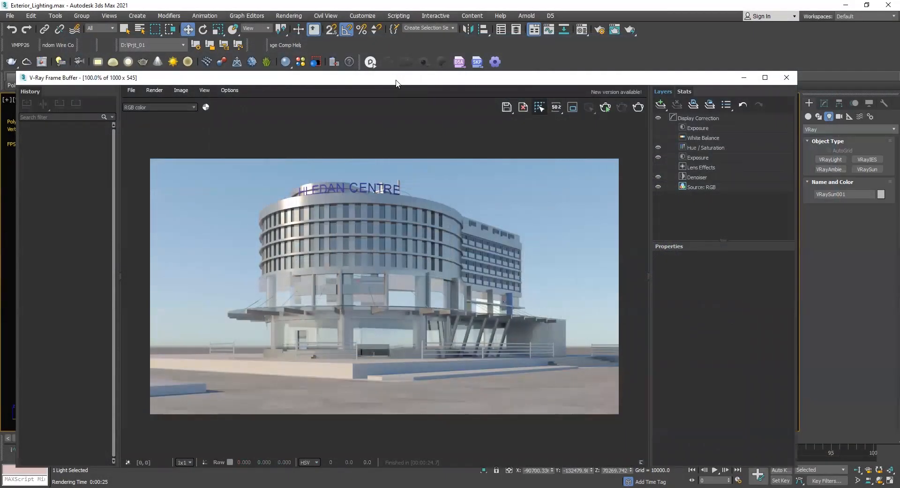
drag(396, 81, 387, 66)
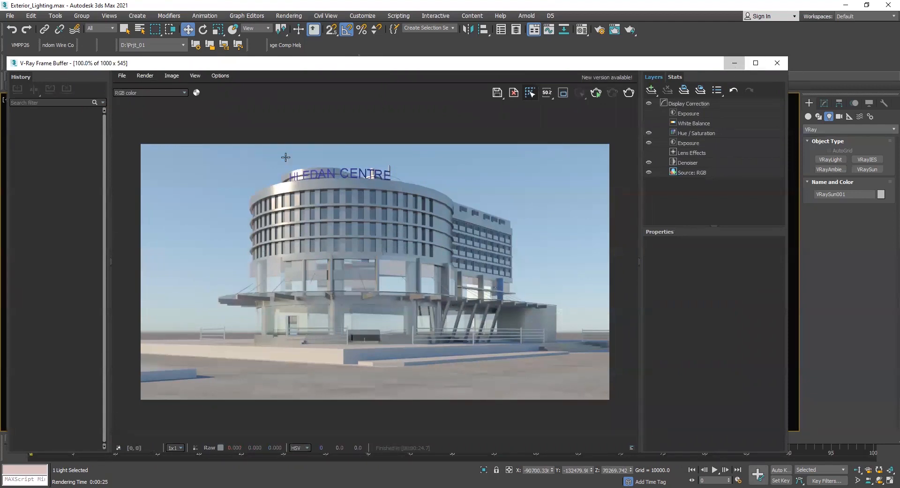
click(735, 64)
Move the VRaySun in the top view to the northeast side of the site and render the new sun direction.
click(408, 294)
key(t)
scroll(407, 294, down, 2)
click(349, 326)
scroll(361, 324, up, 2)
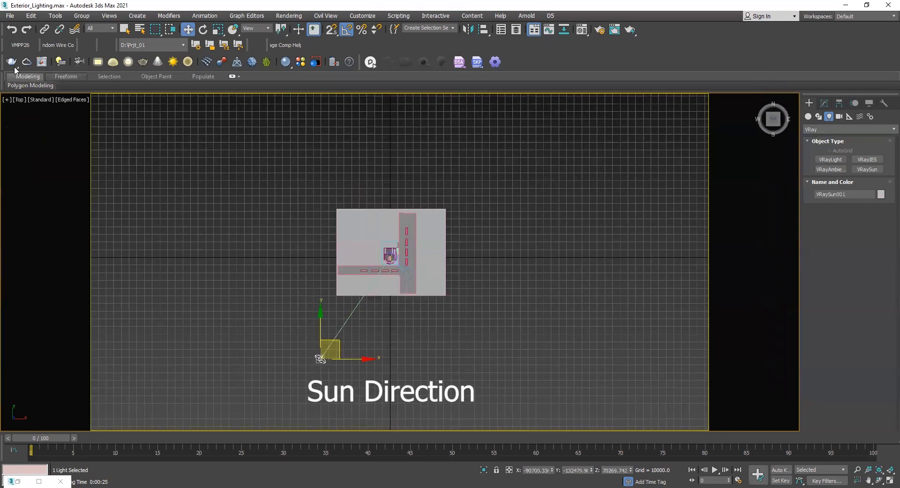
drag(342, 341, 505, 170)
key(shift+q)
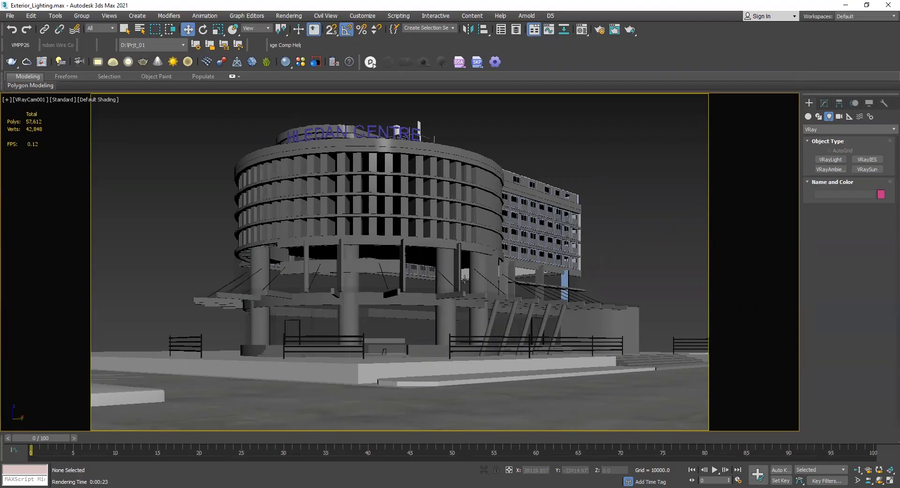
Create a Daylight system in the top view on the west side of the site, declining the recommended exposure control change.
key(t)
middle_drag(427, 266, 424, 285)
scroll(405, 275, up, 5)
scroll(424, 285, down, 3)
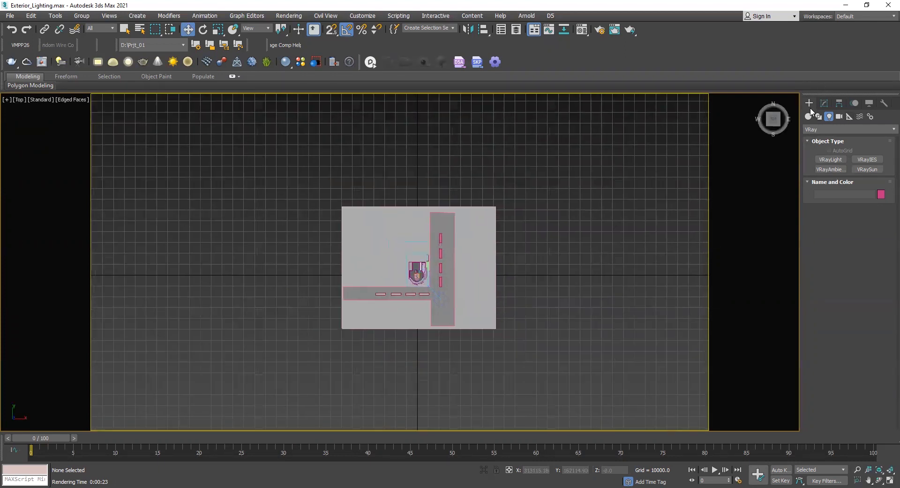
click(870, 118)
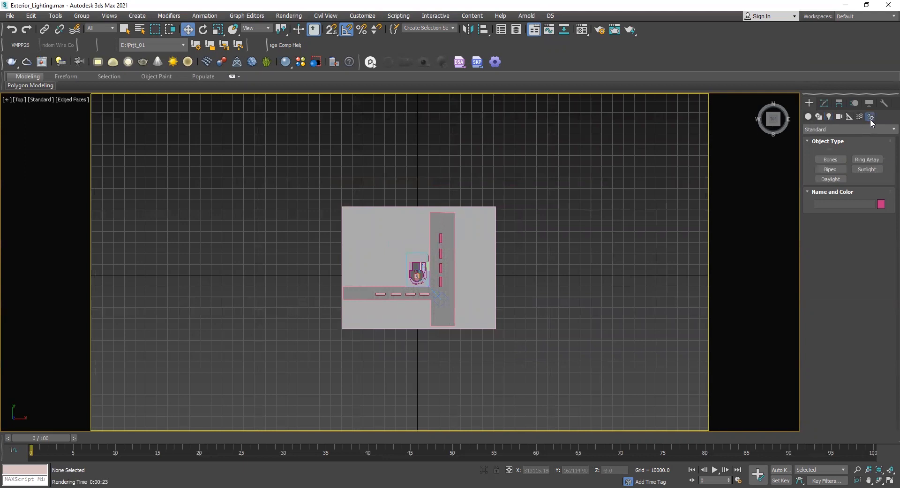
click(842, 179)
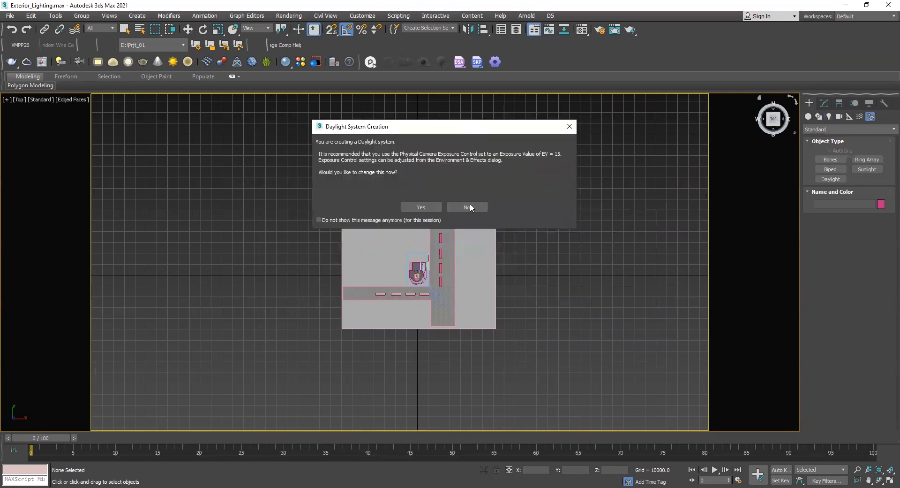
click(469, 202)
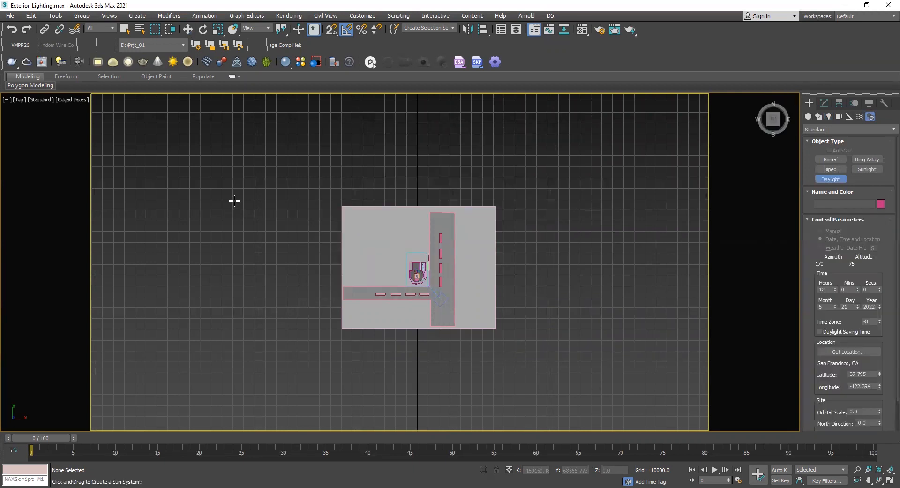
drag(235, 200, 236, 204)
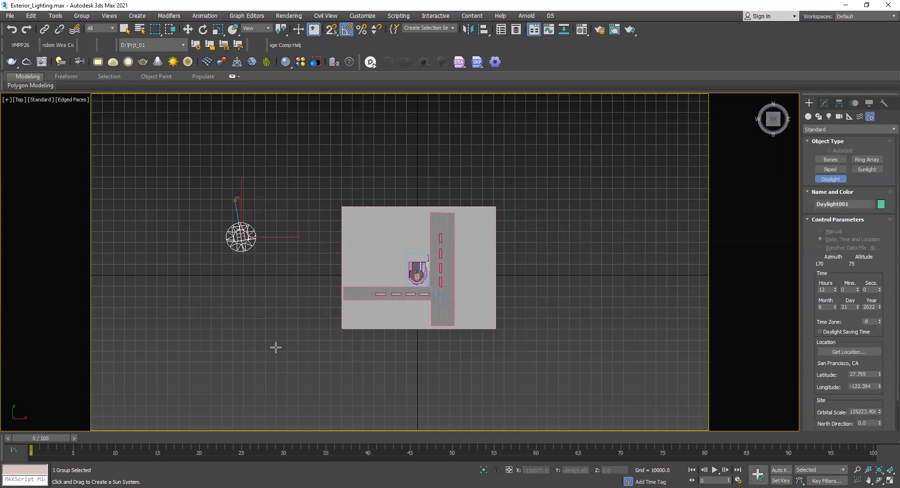
right_click(263, 248)
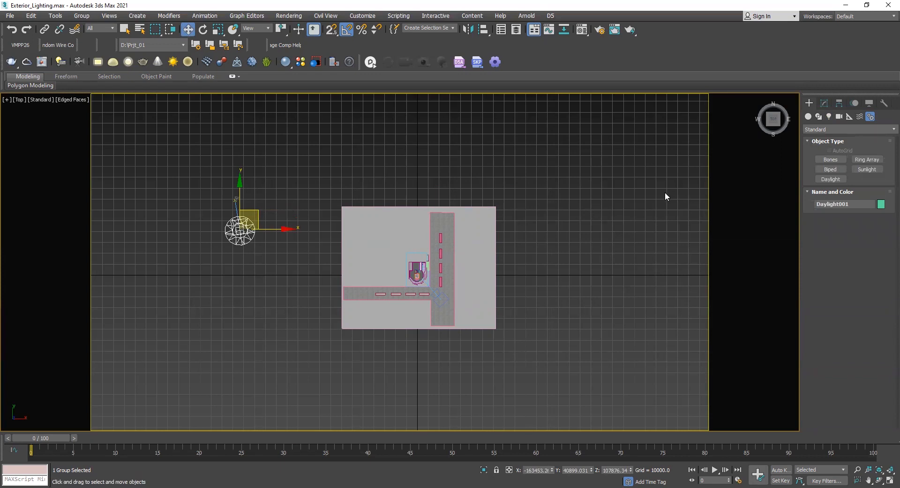
Set the Daylight system's sunlight to VRaySun with an automatic VRaySky environment map, and its skylight to No Skylight.
key(c)
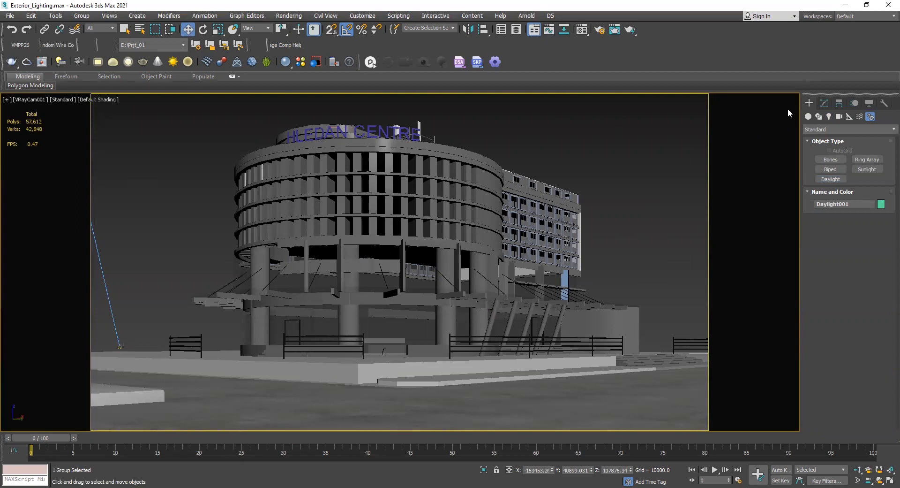
click(824, 102)
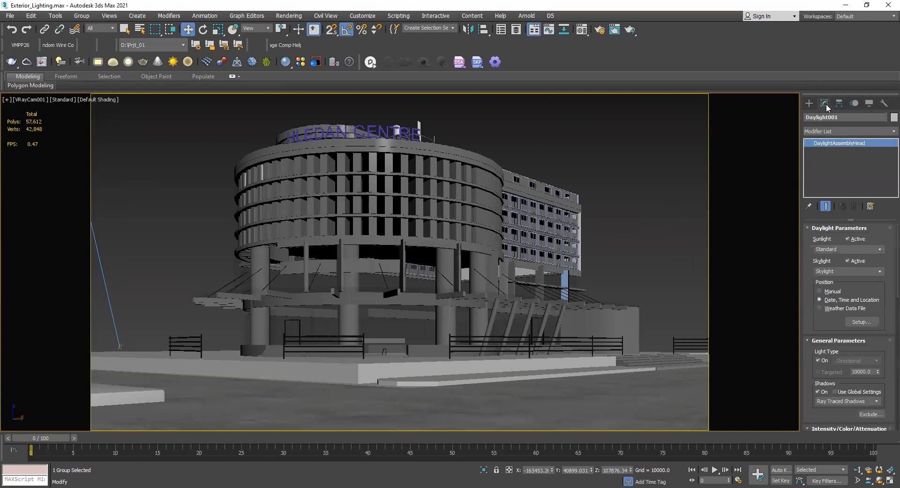
click(881, 250)
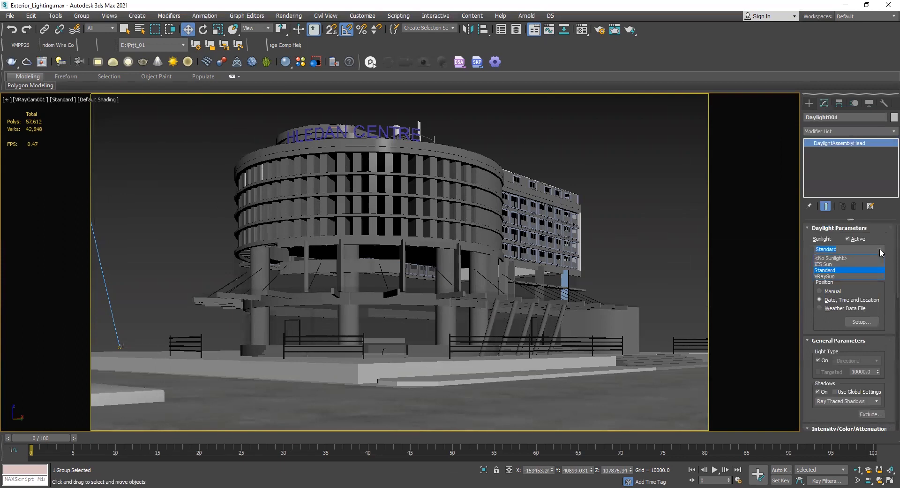
click(841, 277)
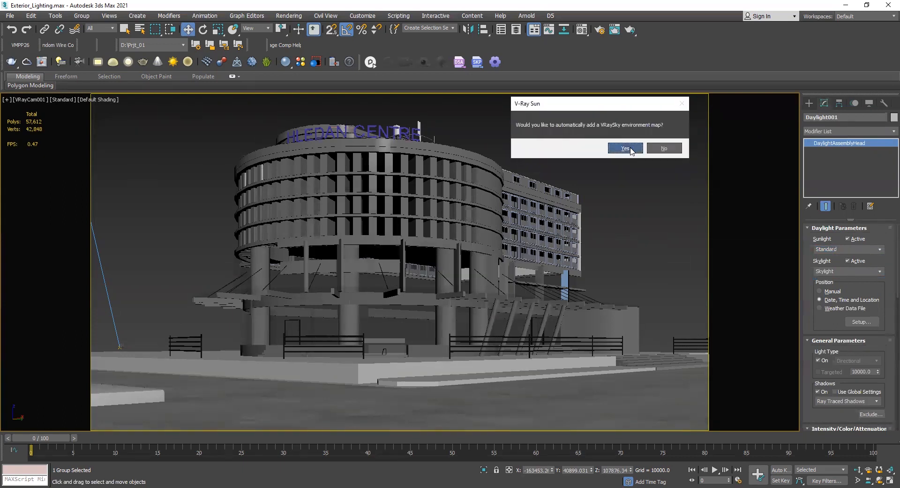
key(Return)
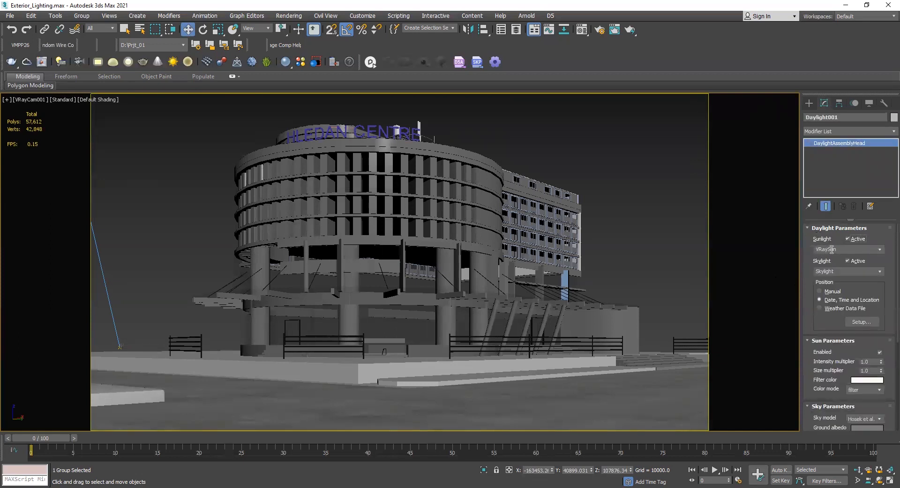
click(880, 273)
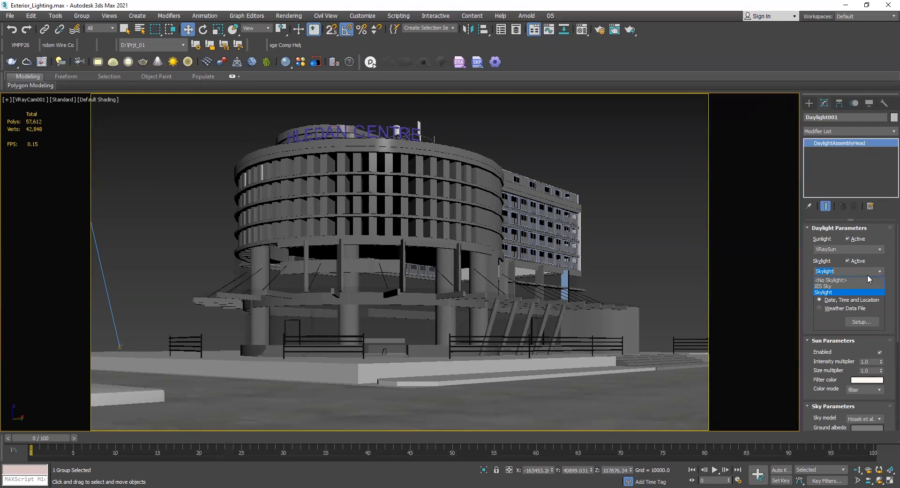
click(844, 281)
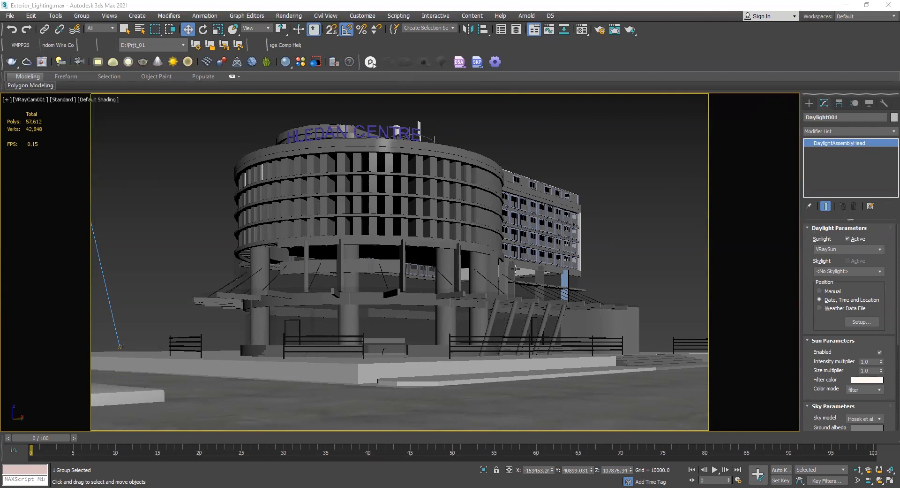
Set the Daylight system's geographic location to Singapore, Singapore using the Asia map.
click(867, 322)
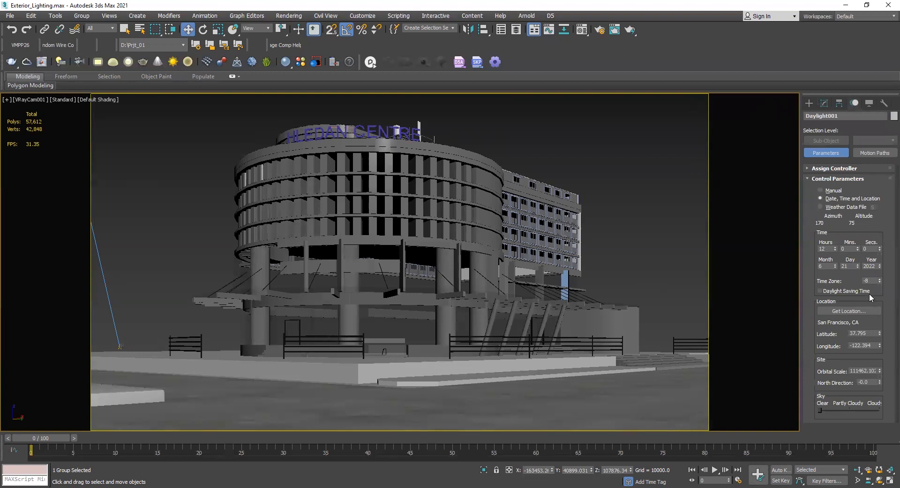
click(866, 311)
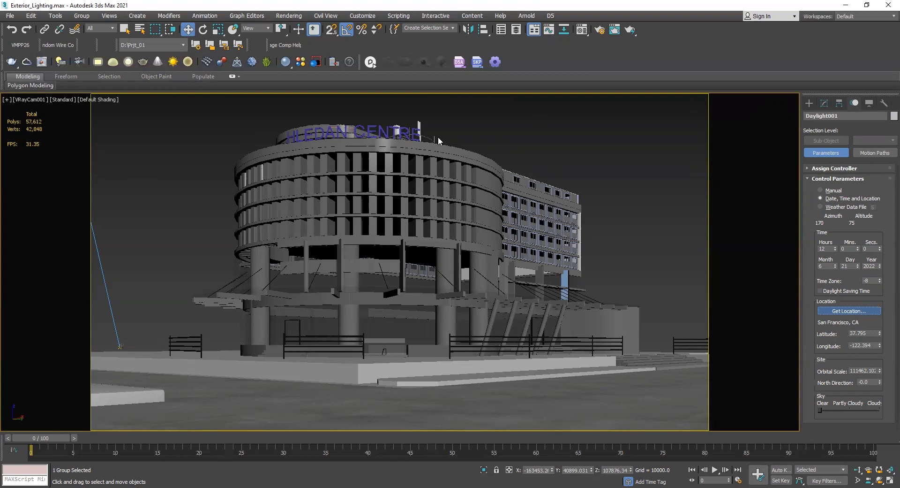
mouse_move(400, 124)
mouse_down()
mouse_move(411, 119)
mouse_move(395, 121)
mouse_up()
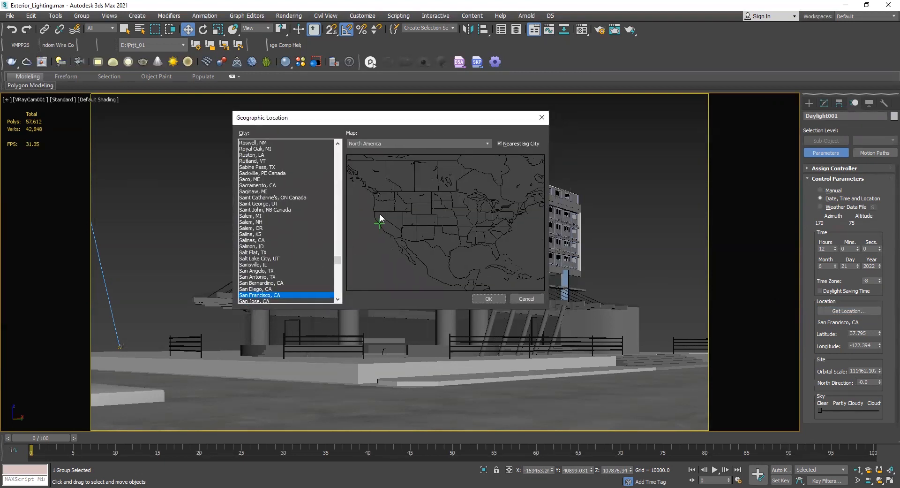
click(410, 144)
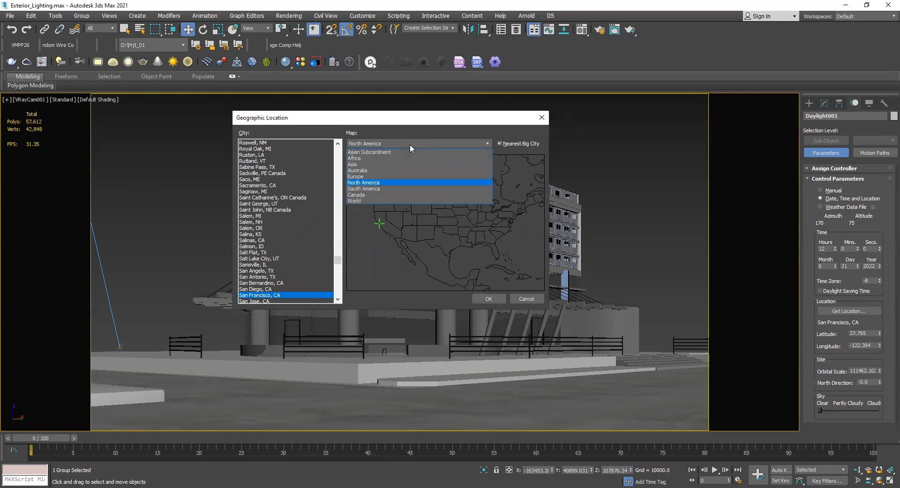
click(373, 164)
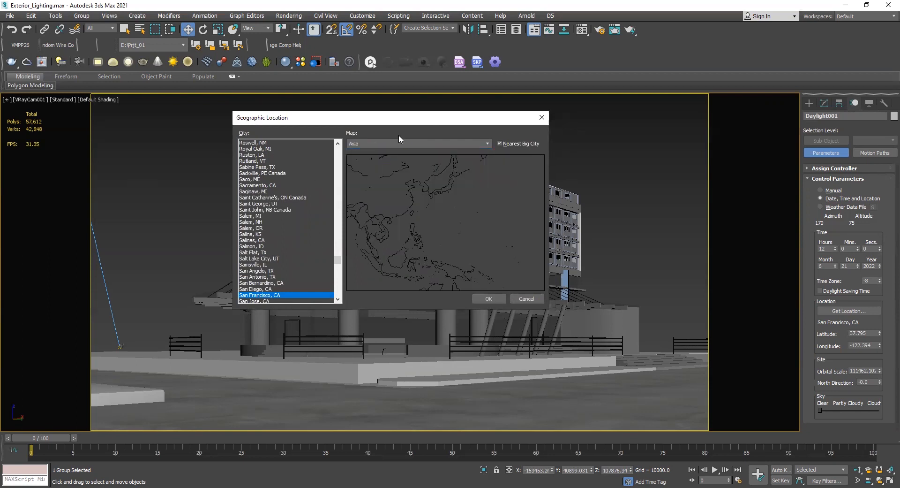
click(349, 262)
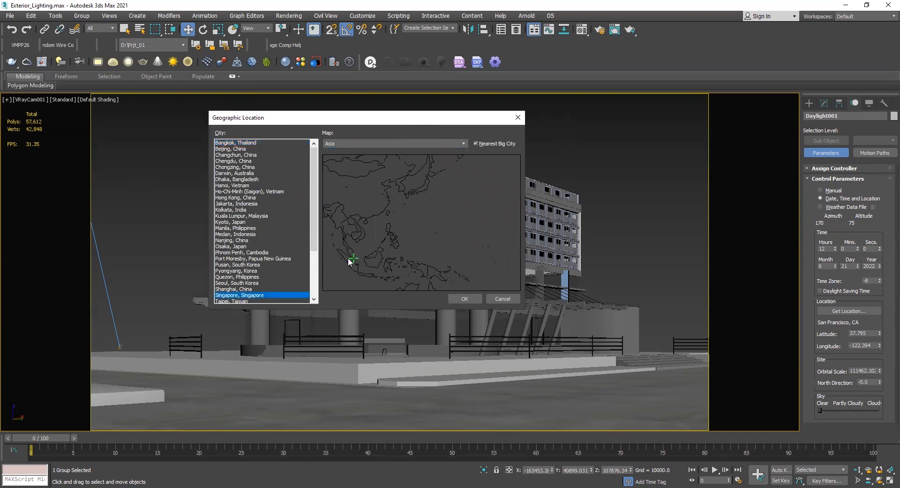
click(465, 299)
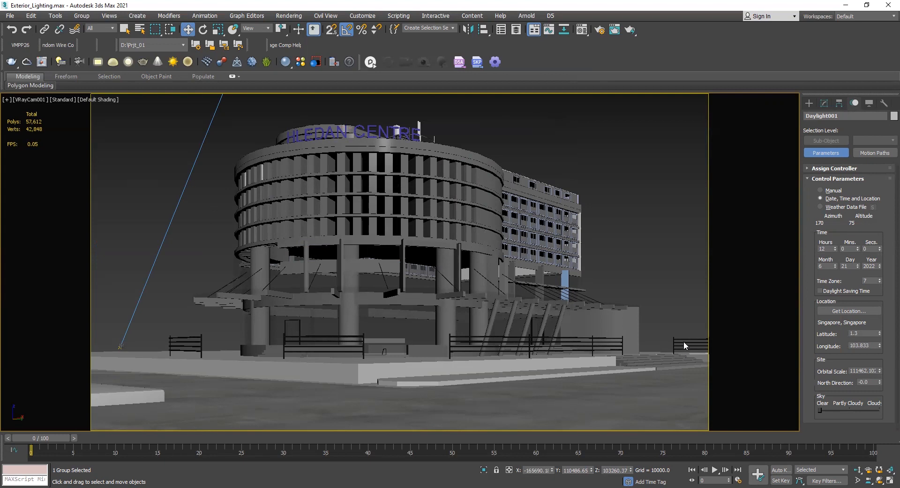
Set the Daylight system's date to month 9, day 29.
drag(830, 267, 812, 266)
key(Tab)
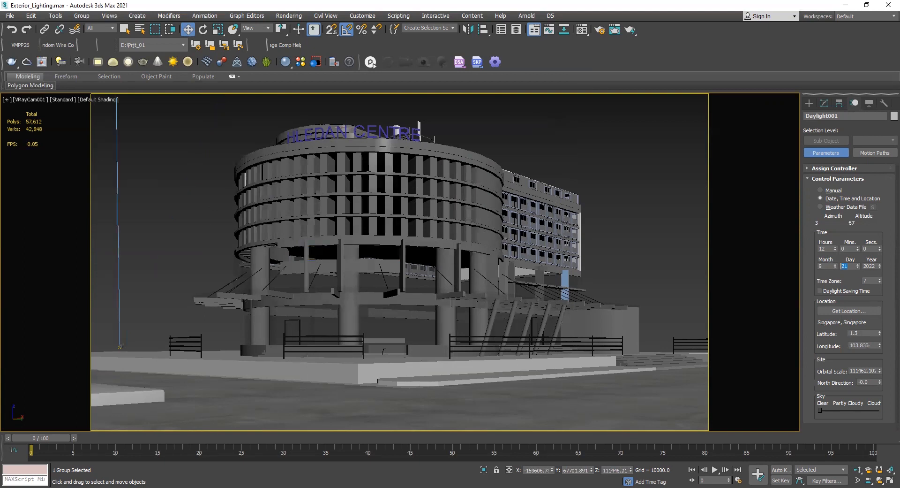
key(Return)
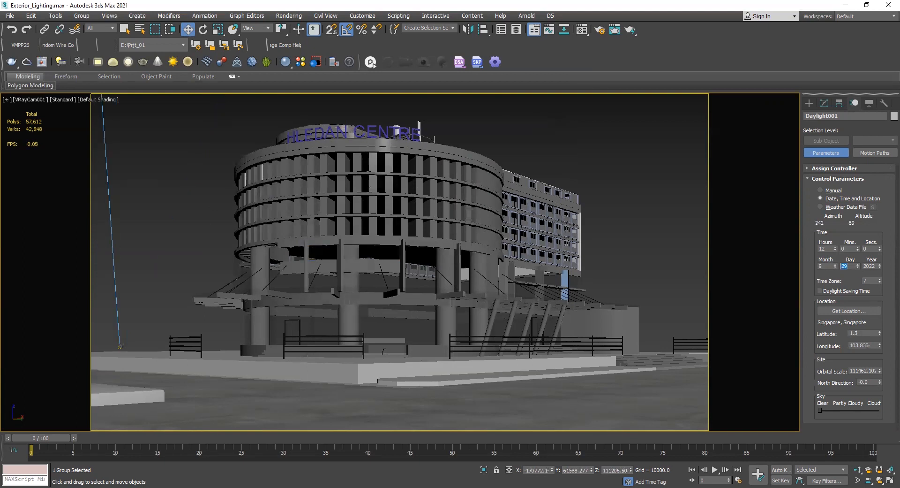
click(873, 265)
Set the Daylight system's time to 16 hours and 30 minutes.
double_click(824, 248)
text(16)
key(Return)
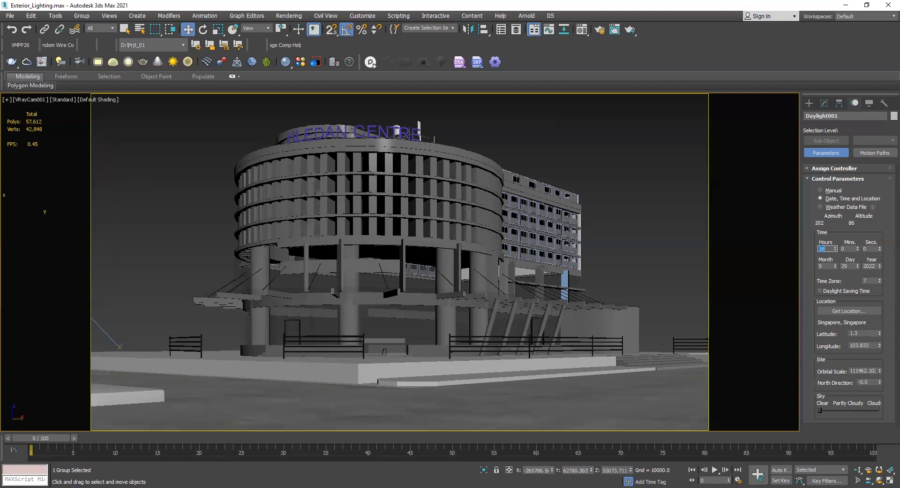
double_click(851, 248)
key(Return)
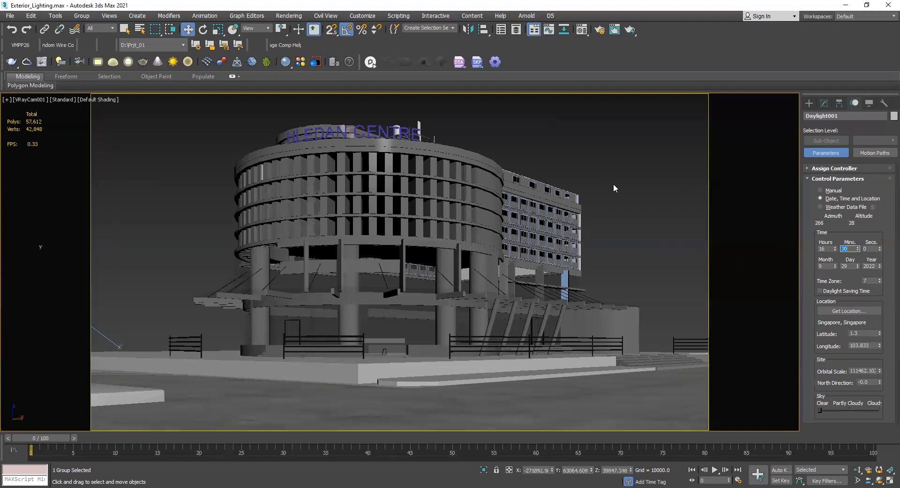
Deselect the Daylight system, render the camera view and bring up the V-Ray frame buffer to inspect the result.
click(615, 188)
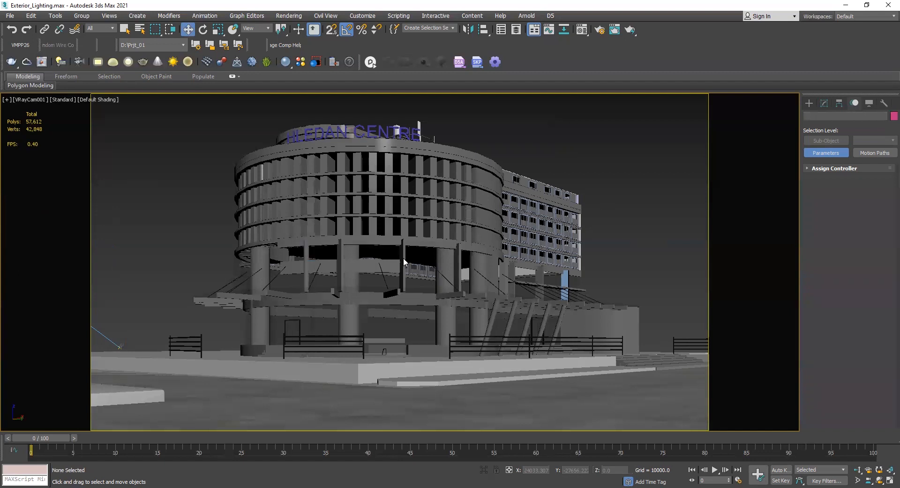
key(shift+q)
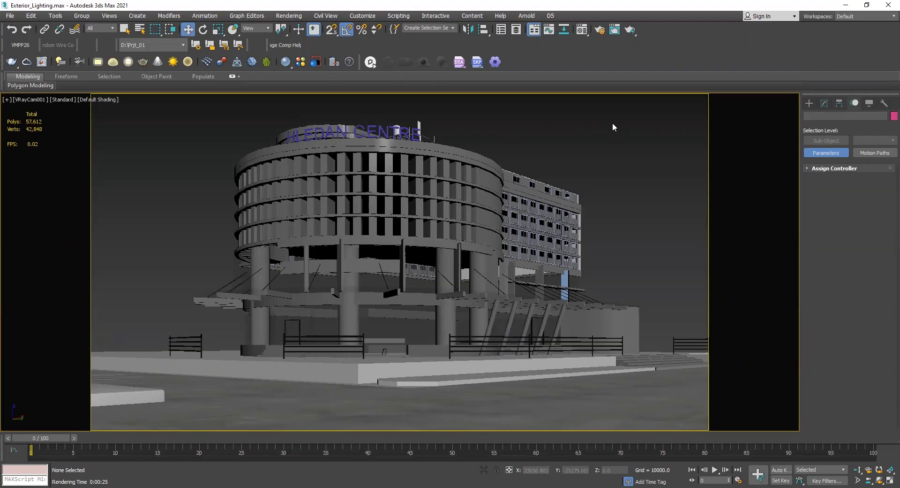
click(41, 62)
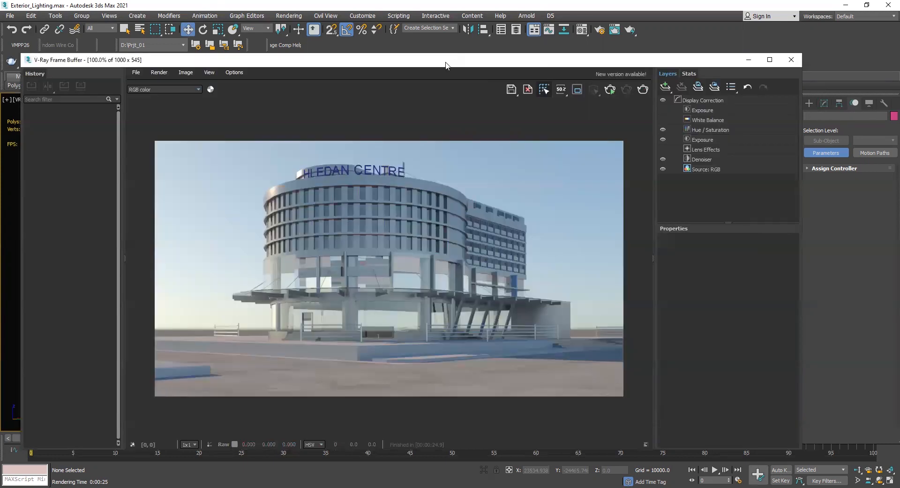
drag(446, 63, 446, 66)
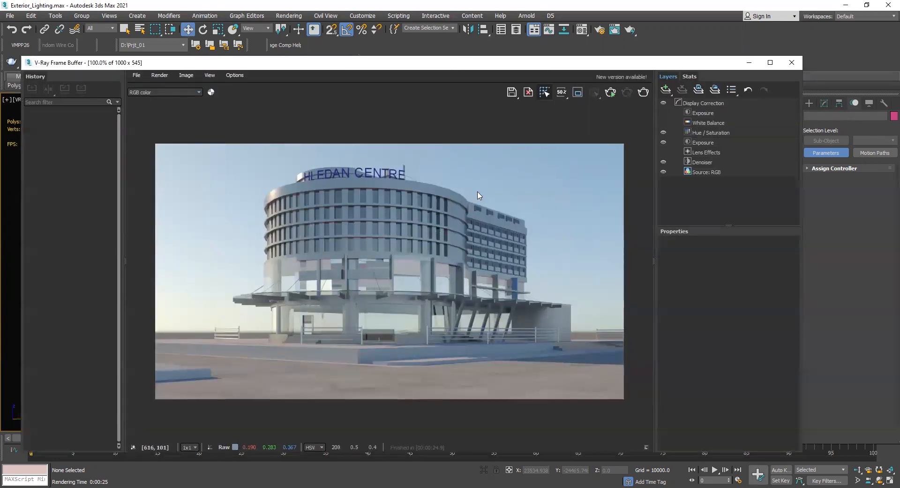
drag(451, 66, 457, 64)
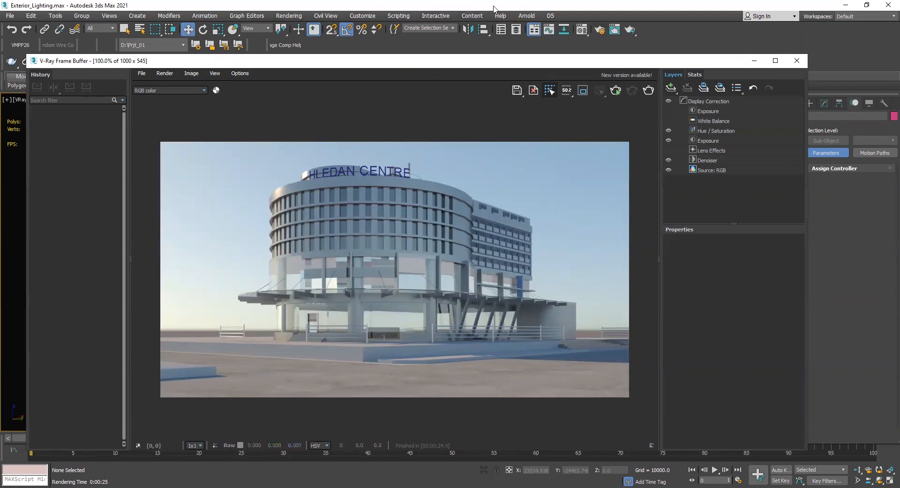
mouse_move(617, 150)
mouse_down()
mouse_move(577, 188)
mouse_move(590, 188)
mouse_up()
drag(627, 226, 583, 256)
mouse_move(590, 239)
mouse_down()
mouse_move(583, 256)
mouse_move(602, 257)
mouse_up()
mouse_move(192, 163)
mouse_down()
mouse_move(239, 189)
mouse_move(225, 183)
mouse_up()
mouse_move(179, 256)
mouse_down()
mouse_move(239, 258)
mouse_move(229, 269)
mouse_up()
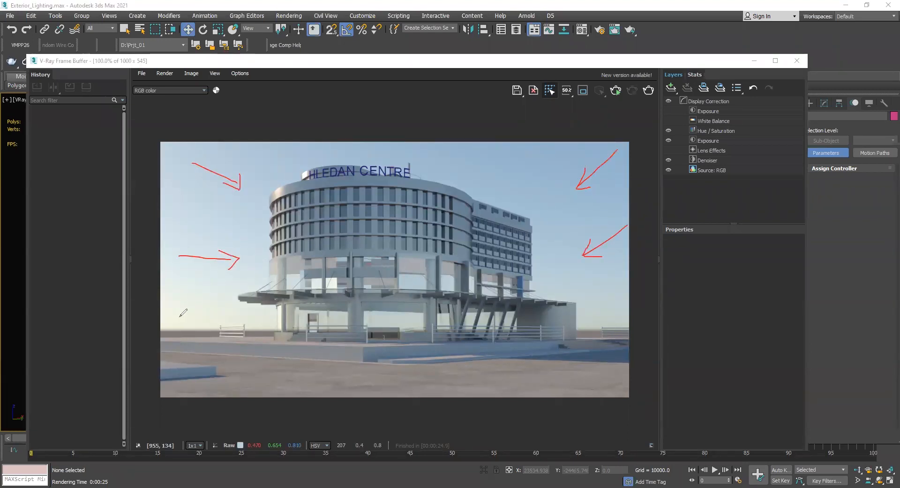
mouse_move(169, 313)
mouse_down()
mouse_move(225, 288)
mouse_move(217, 309)
mouse_up()
mouse_move(662, 319)
mouse_down()
mouse_move(593, 281)
mouse_move(595, 299)
mouse_move(626, 283)
mouse_up()
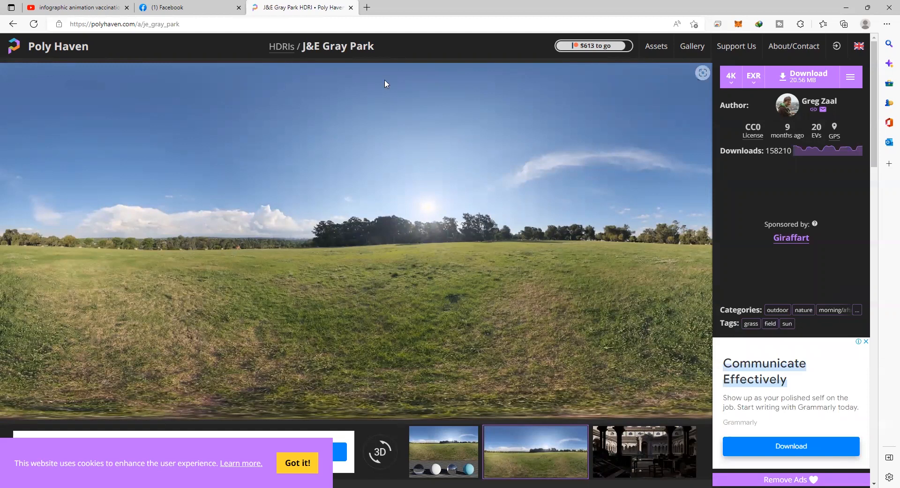
mouse_move(344, 177)
mouse_down()
mouse_move(343, 269)
mouse_move(357, 174)
mouse_move(396, 150)
mouse_move(453, 164)
mouse_up()
mouse_move(397, 150)
mouse_down()
mouse_move(395, 267)
mouse_move(451, 263)
mouse_up()
drag(454, 158, 453, 262)
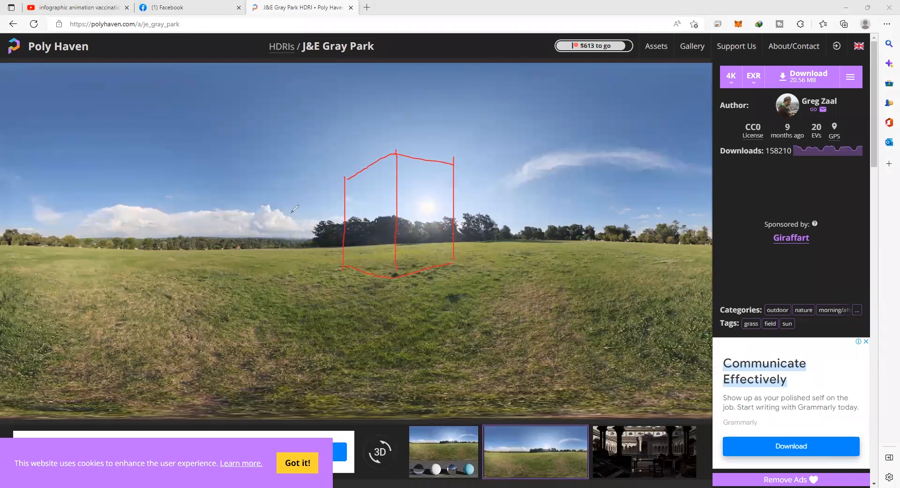
drag(280, 215, 325, 208)
drag(319, 206, 327, 214)
drag(261, 246, 331, 227)
mouse_move(552, 192)
mouse_down()
mouse_move(491, 198)
mouse_move(472, 211)
mouse_up()
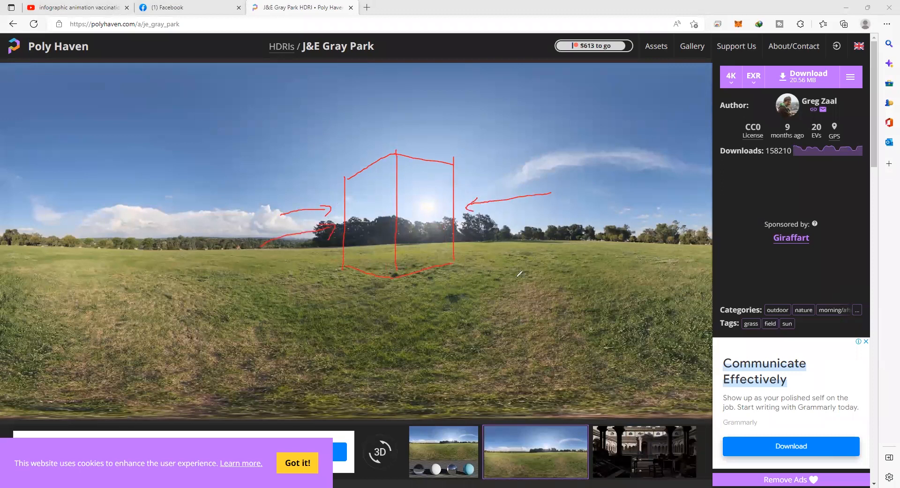
drag(515, 135, 473, 163)
drag(476, 150, 474, 166)
mouse_move(323, 130)
mouse_down()
mouse_move(361, 157)
mouse_move(360, 148)
mouse_up()
mouse_move(433, 105)
mouse_down()
mouse_move(419, 156)
mouse_move(428, 144)
mouse_up()
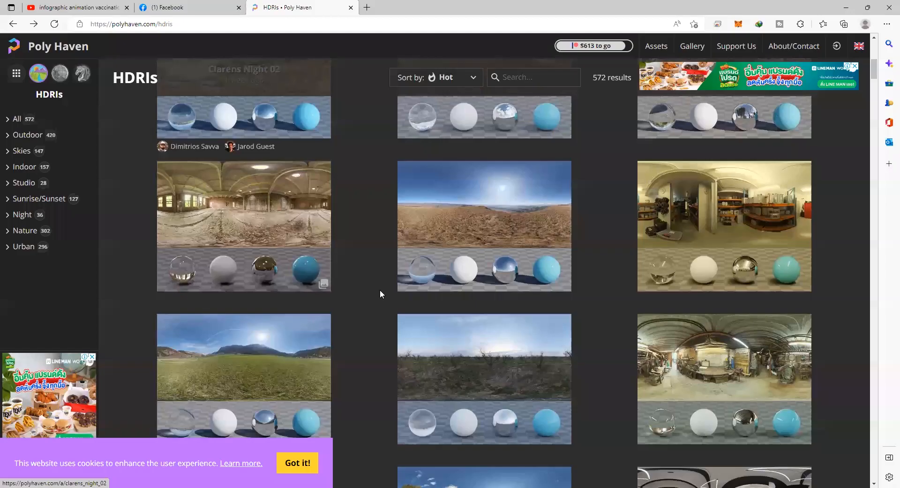
Browse Poly Haven's HDRI collection for environment images, then return to the 3ds Max scene.
scroll(377, 294, up, 10)
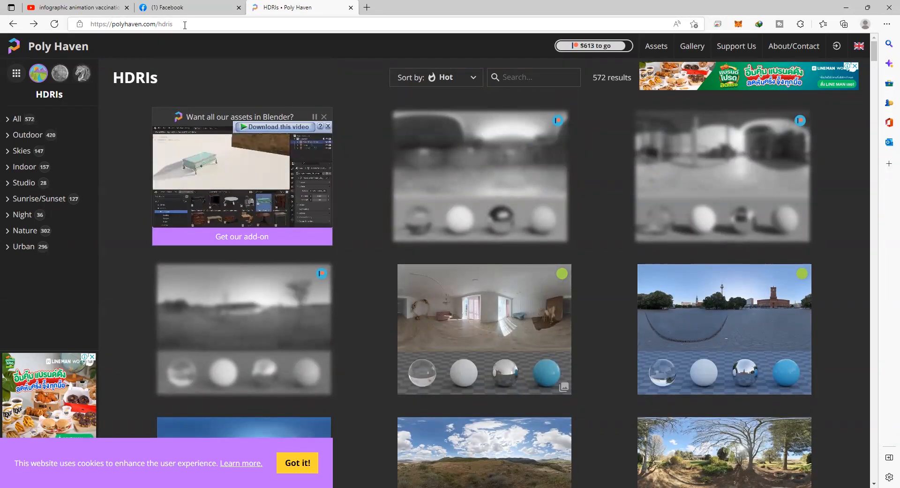
scroll(412, 246, down, 1)
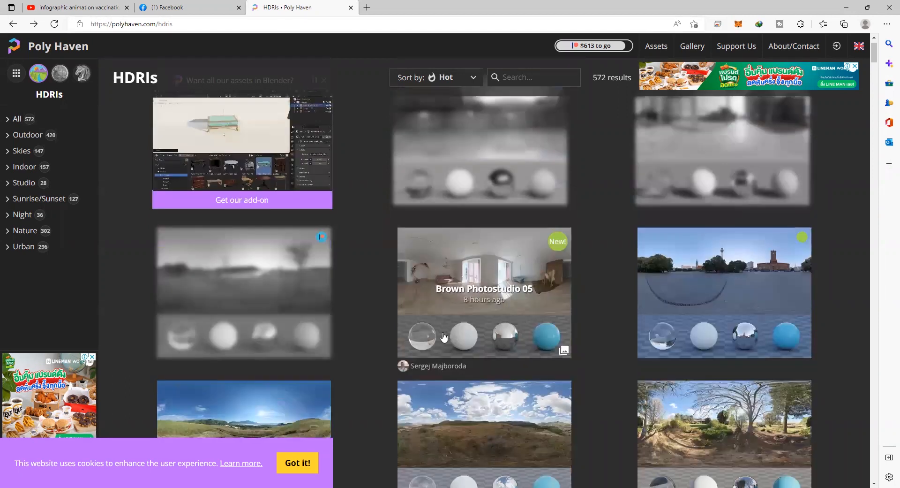
scroll(411, 246, down, 1)
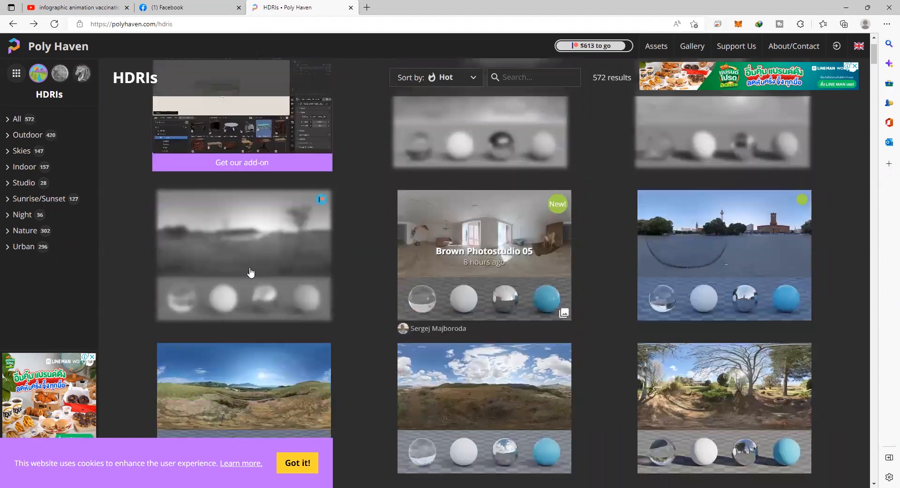
scroll(315, 245, down, 3)
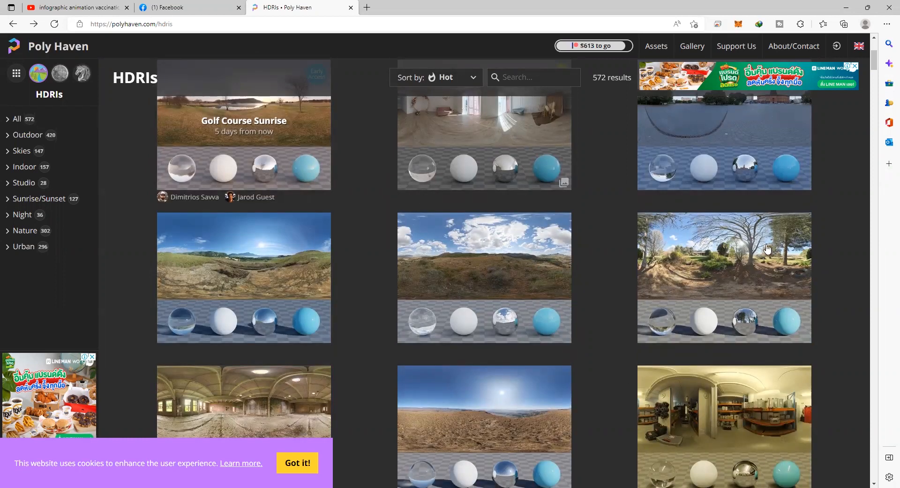
scroll(767, 249, down, 4)
click(764, 240)
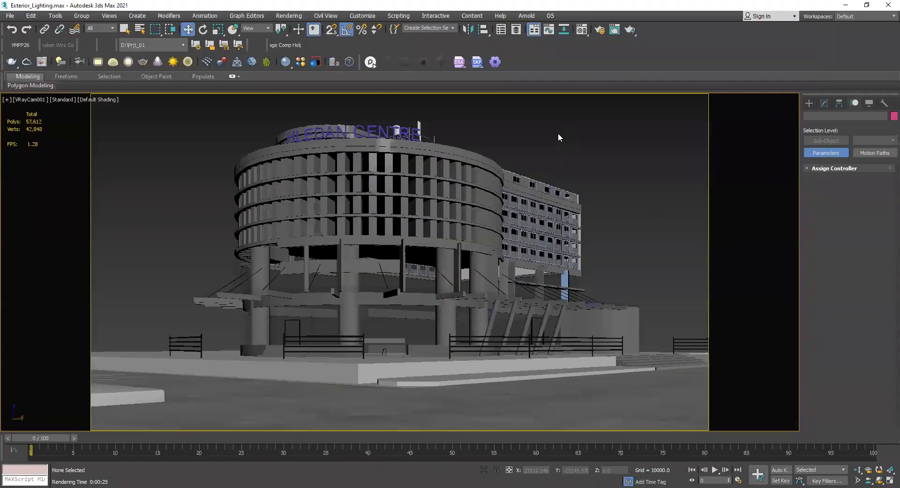
Create a plane VRayLight about 57,430 long and 53,150 wide in the top view, southeast of the site.
key(t)
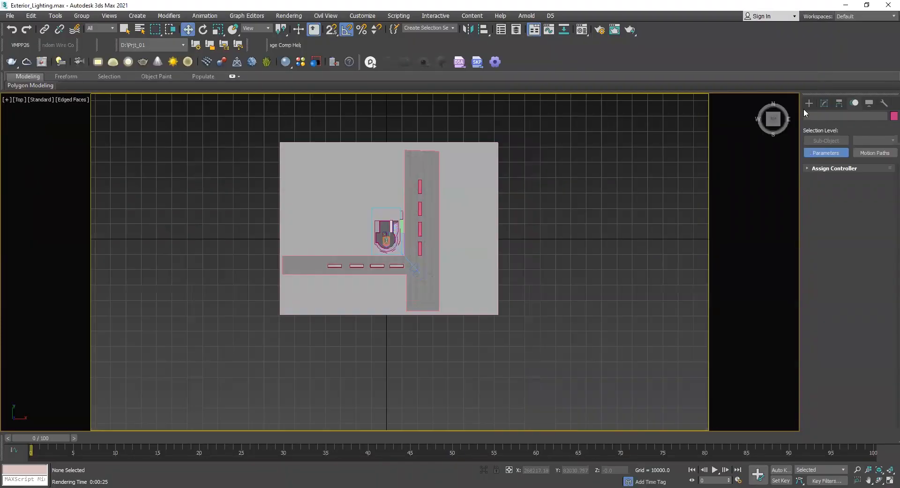
click(809, 103)
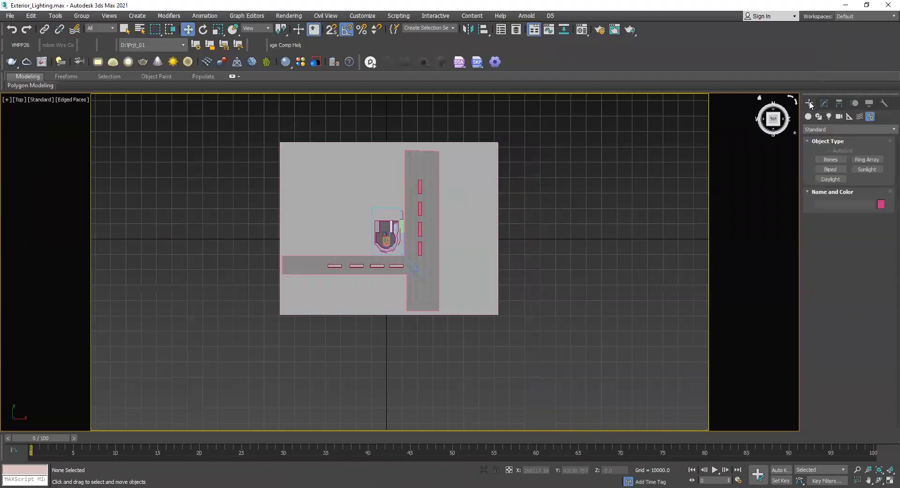
click(829, 117)
click(833, 162)
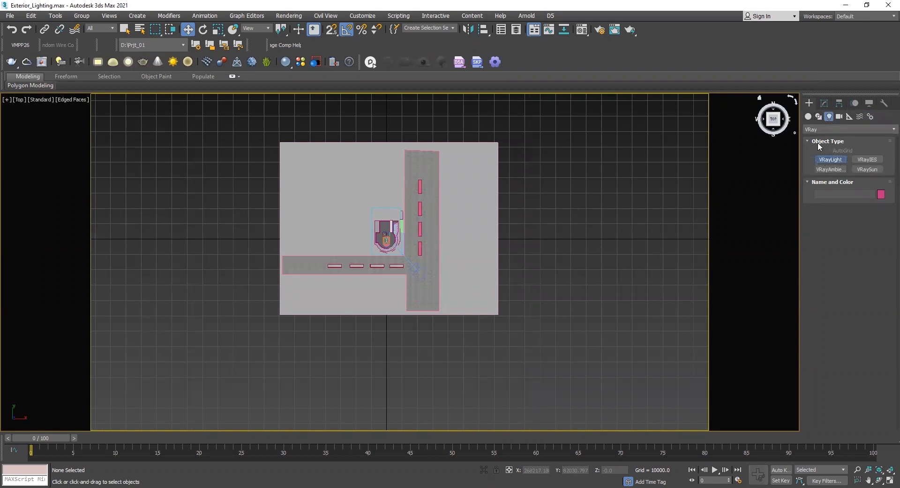
middle_drag(531, 317, 488, 311)
drag(487, 260, 570, 338)
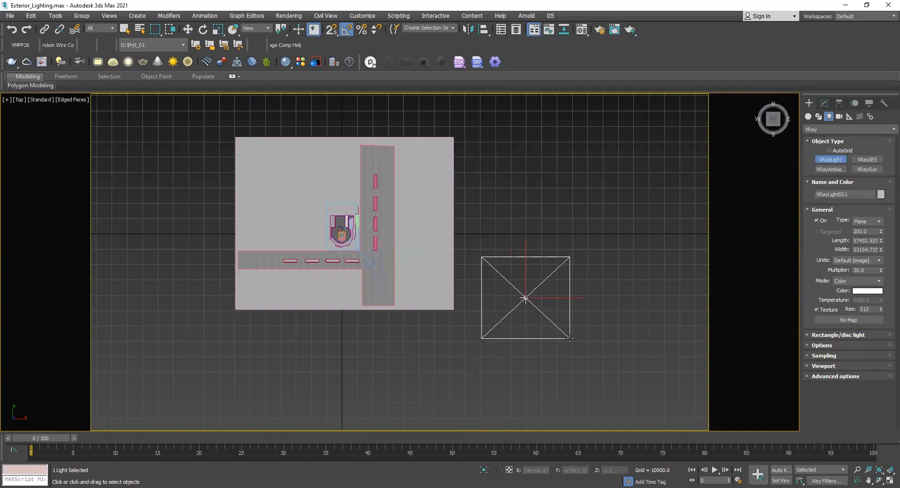
key(w)
Change the new VRayLight's type to Dome.
click(825, 106)
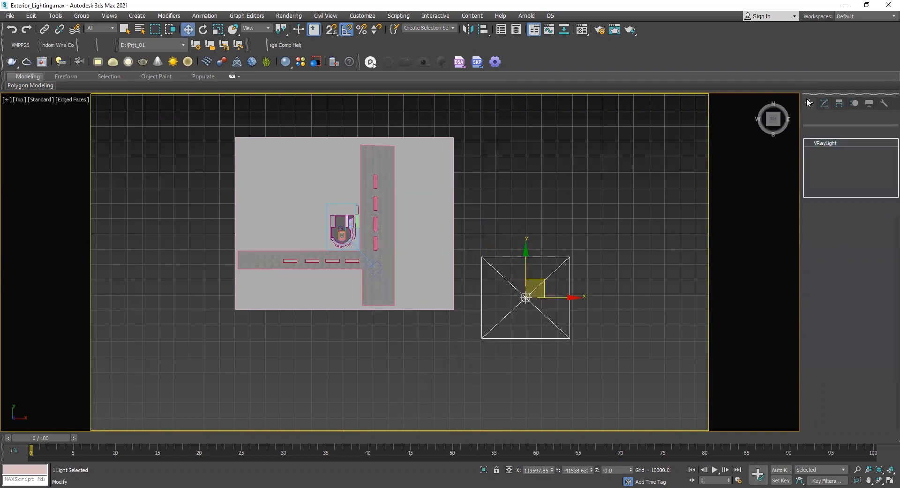
click(867, 240)
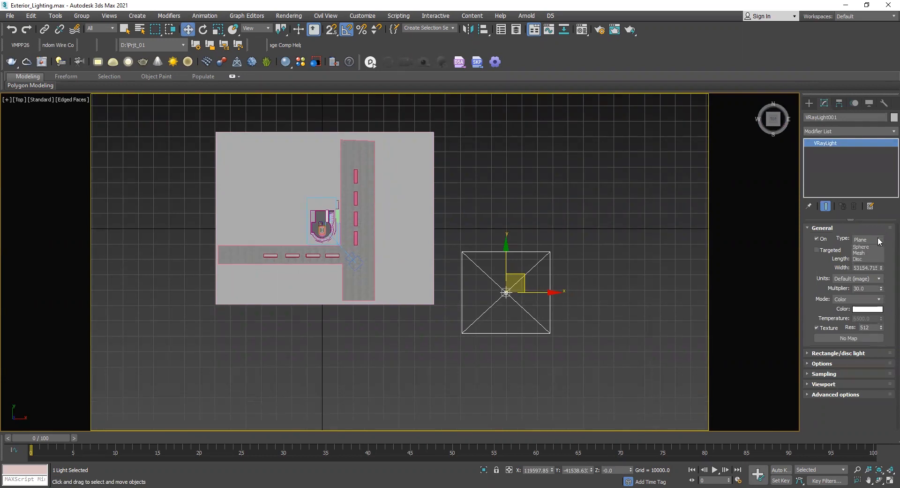
click(872, 252)
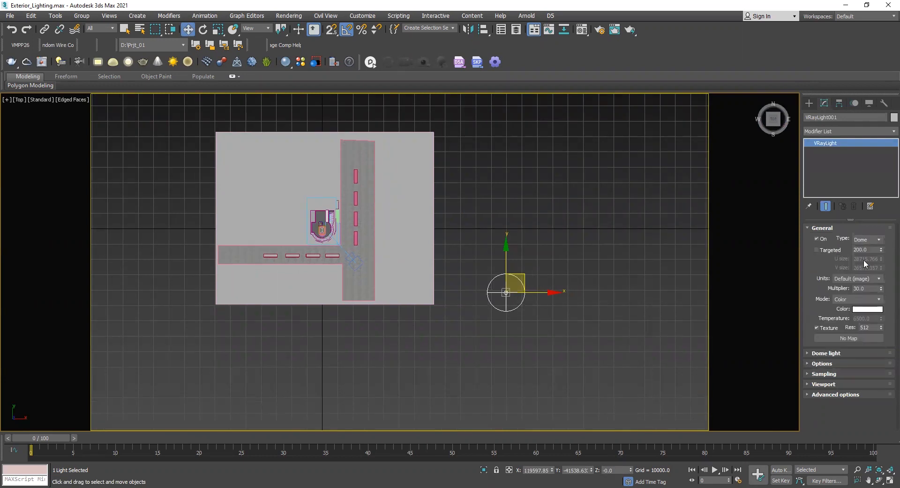
Assign an HDRI Environment map as the texture of the dome light.
click(856, 337)
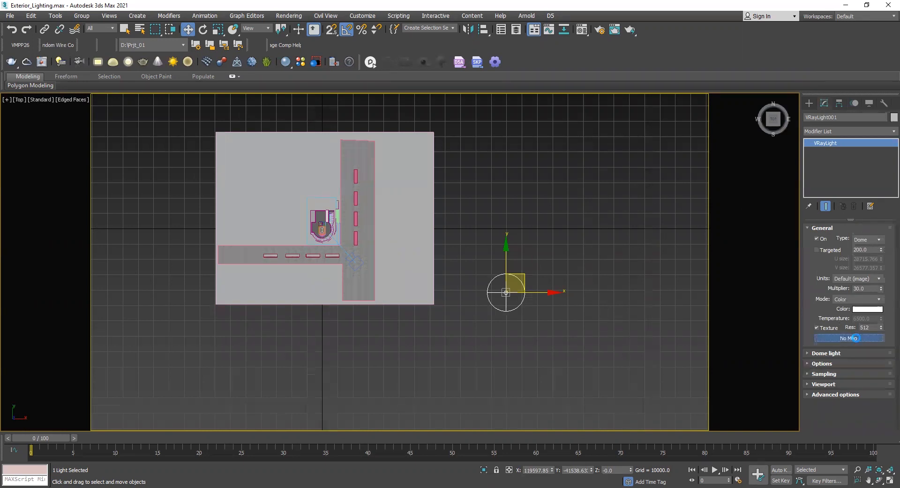
text(hdri)
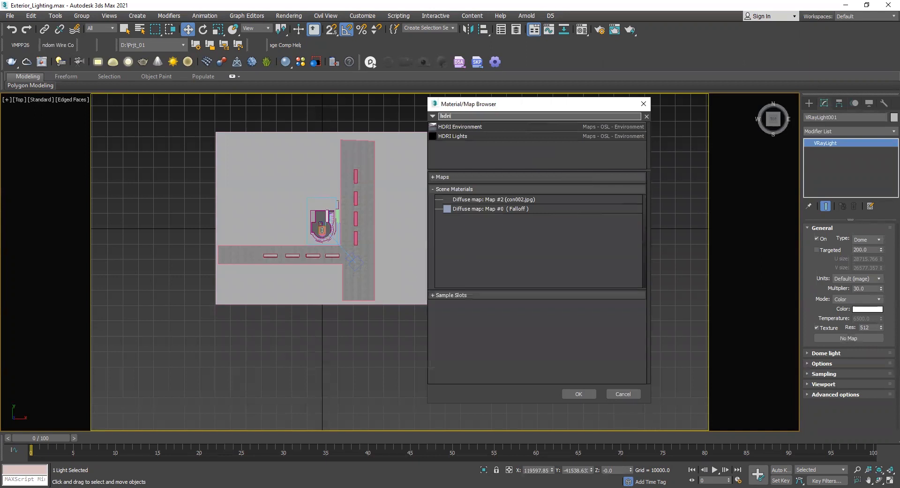
click(479, 130)
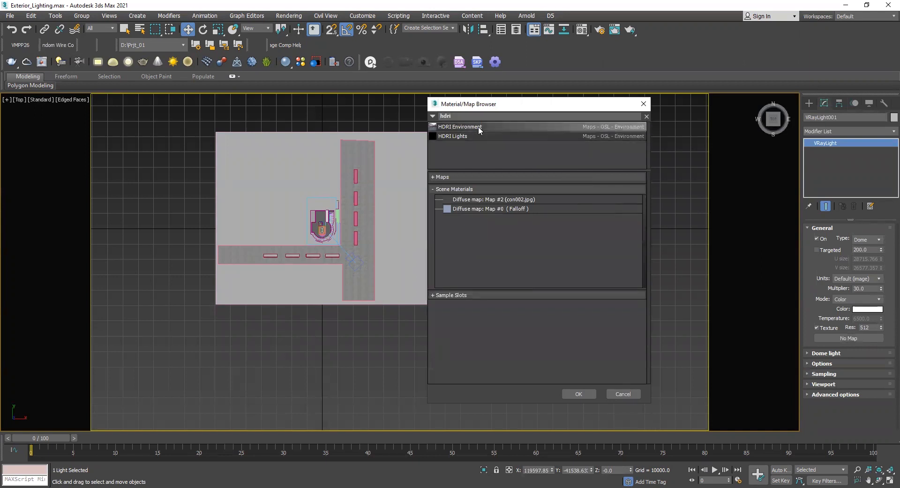
double_click(480, 130)
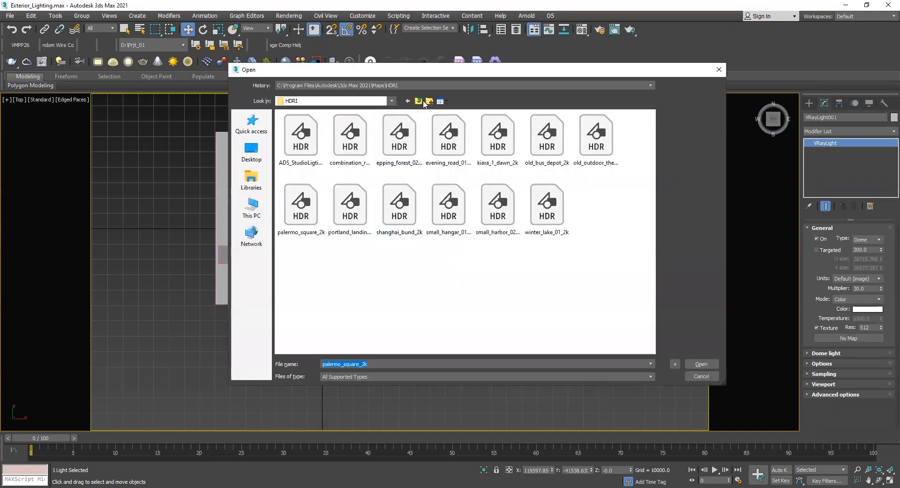
Load industrial_sunset_02_4k from the Online Sharing HDRI folder on the M: drive as the map's HDRI file.
click(236, 209)
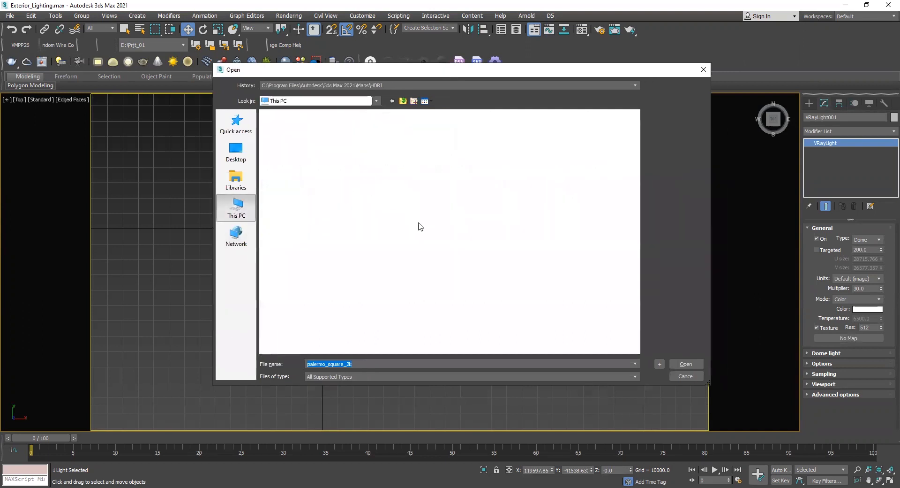
double_click(310, 276)
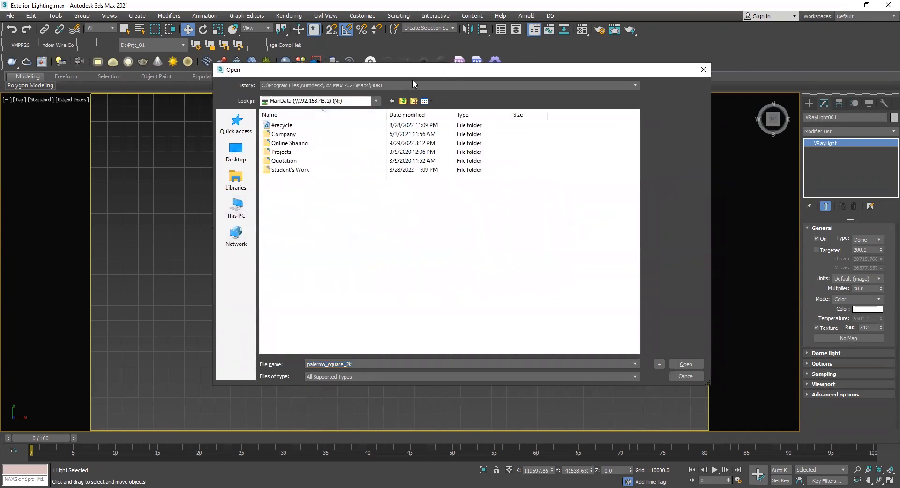
double_click(313, 144)
double_click(331, 195)
click(339, 137)
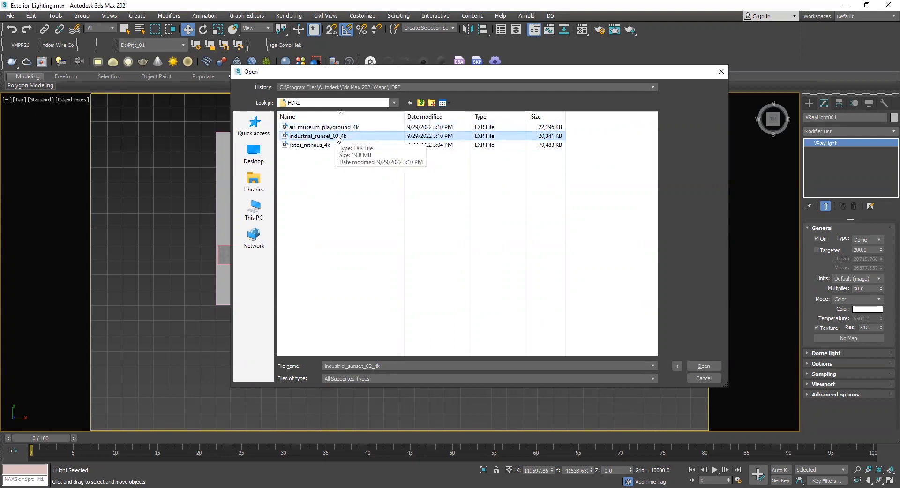
key(Return)
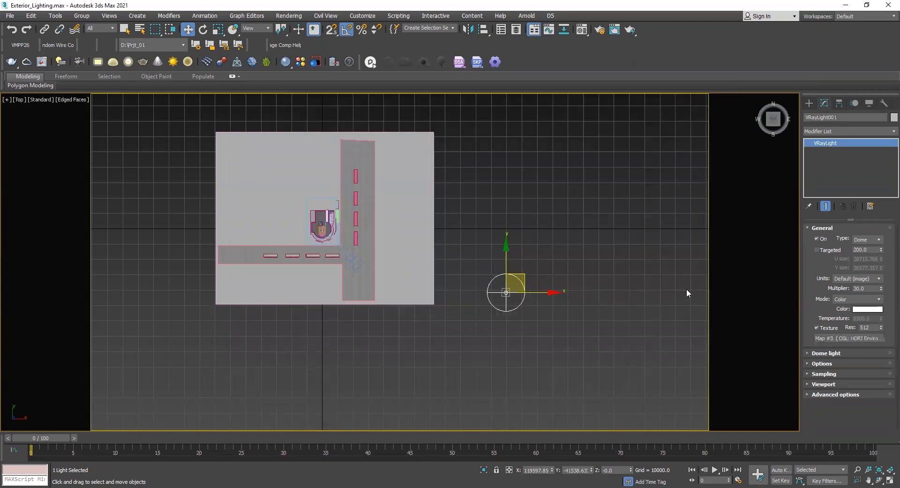
Render the camera view and examine the HDRI lighting and reflections on the building's facade and entrance, then close the frame buffer.
key(c)
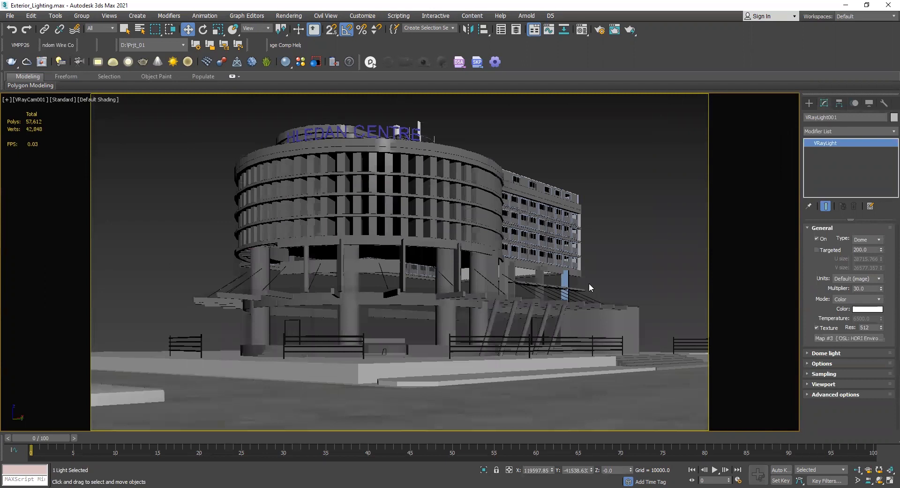
key(shift+q)
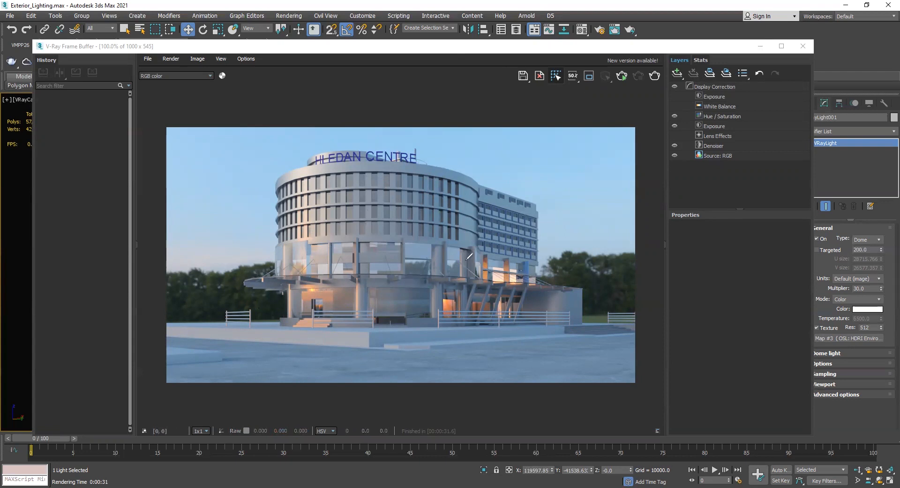
drag(502, 227, 455, 265)
drag(456, 265, 468, 268)
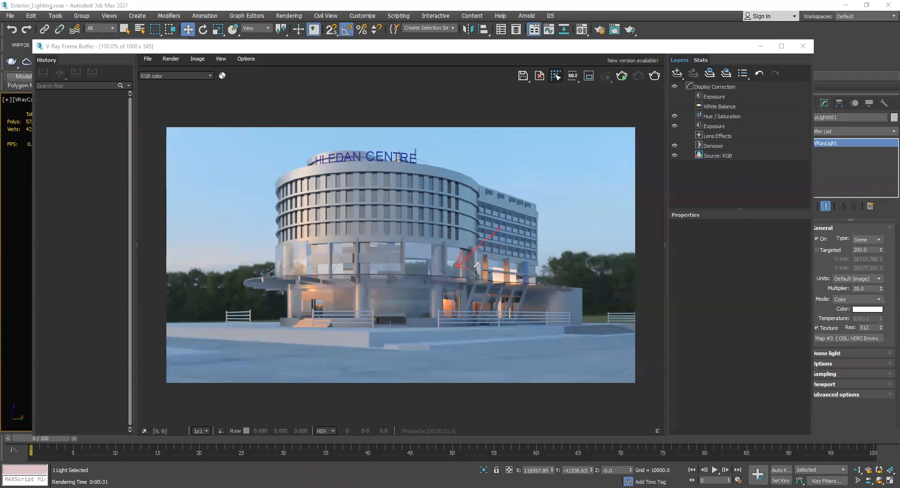
mouse_move(262, 231)
mouse_down()
mouse_move(303, 264)
mouse_move(295, 261)
mouse_up()
drag(268, 324, 320, 305)
mouse_move(422, 354)
mouse_down()
mouse_move(421, 305)
mouse_move(428, 314)
mouse_up()
key(Escape)
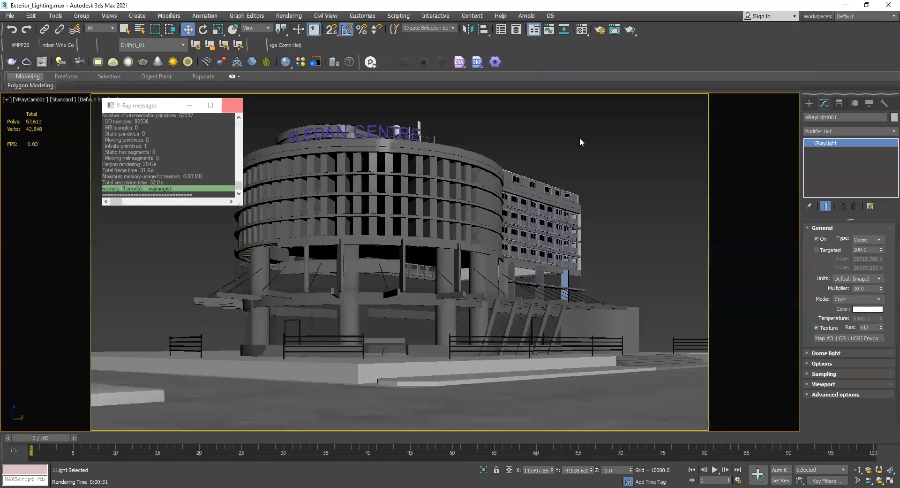
In the top view, copy the dome light's HDRI texture to the scene's Environment Map as an instance.
click(580, 137)
key(t)
scroll(516, 261, up, 3)
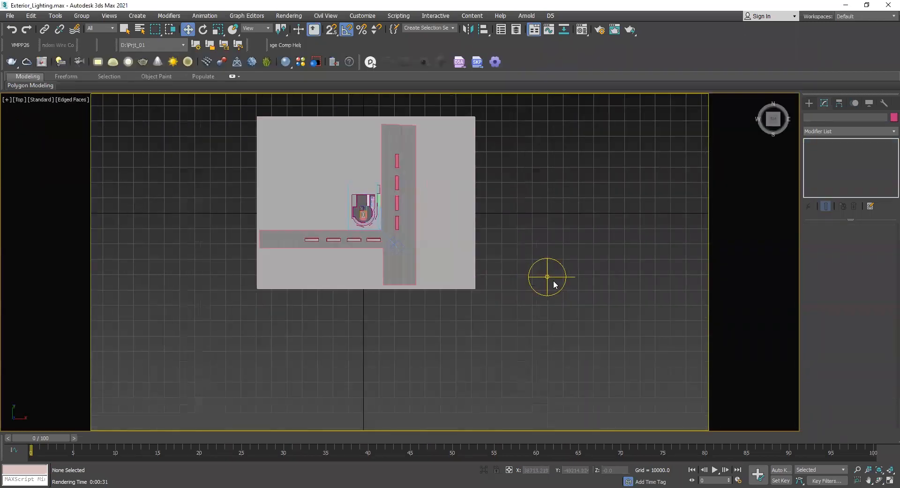
middle_drag(506, 217, 512, 281)
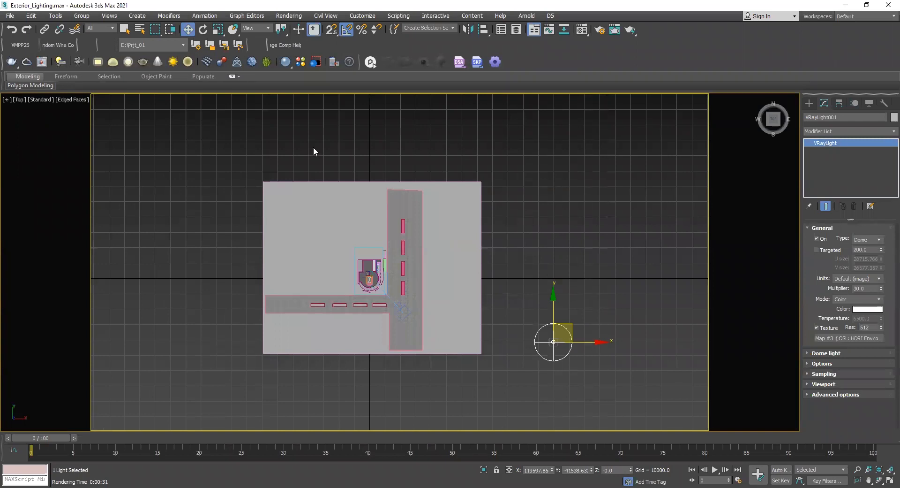
key(8)
drag(300, 122, 272, 115)
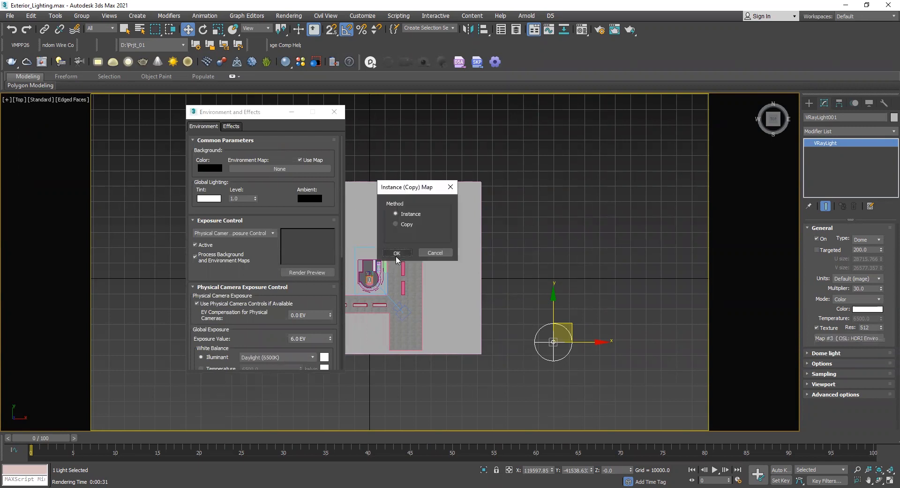
click(398, 254)
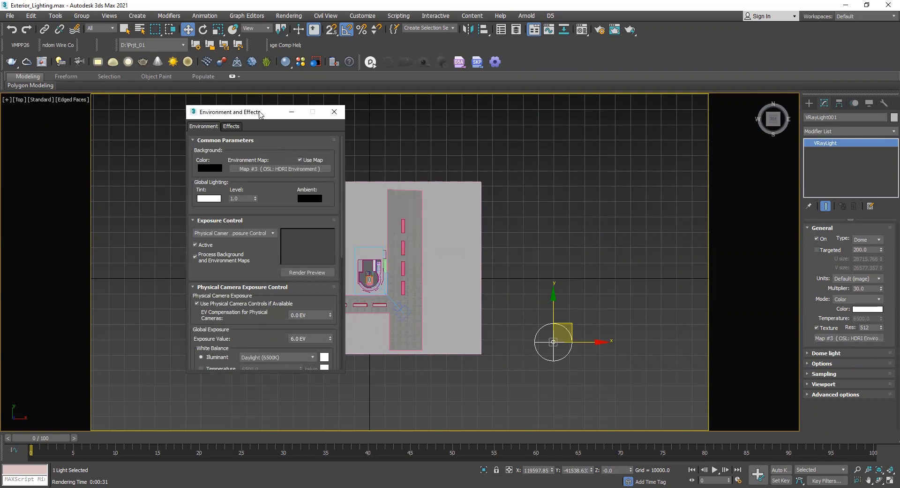
Place the dome light's HDRI map in the first Material Editor slot as an instance and show its parameters.
click(648, 226)
key(m)
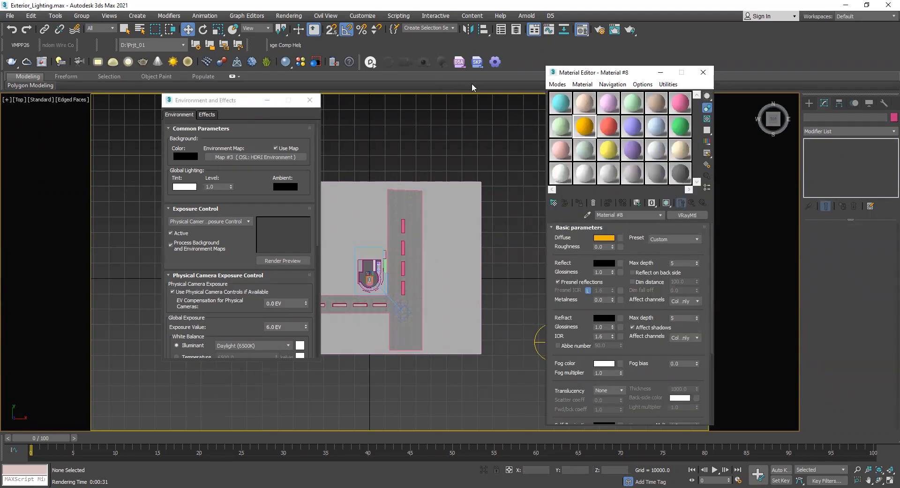
click(553, 342)
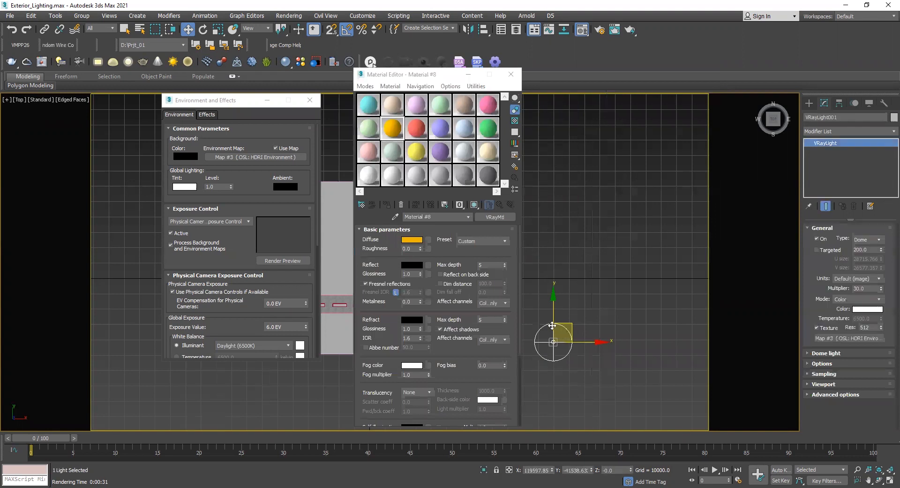
drag(863, 339, 373, 103)
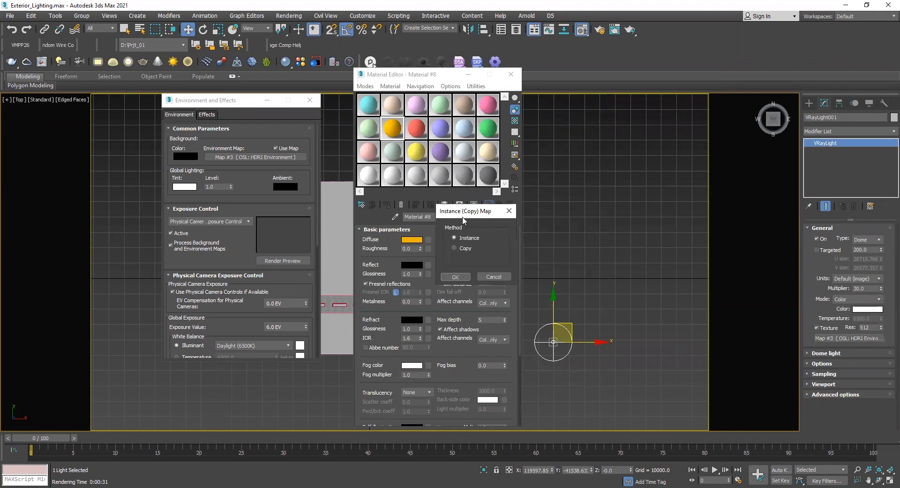
click(488, 280)
click(375, 109)
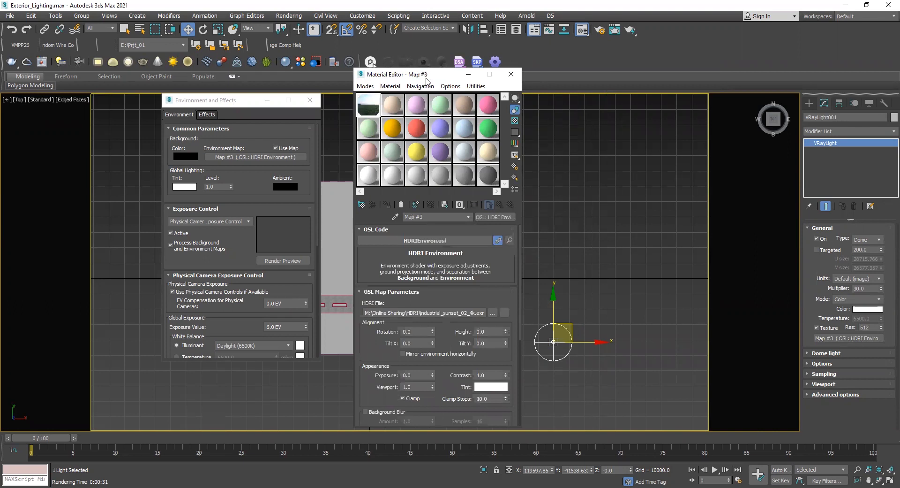
Display the camera view and set its viewport background to Use Environment Background.
drag(417, 79, 674, 115)
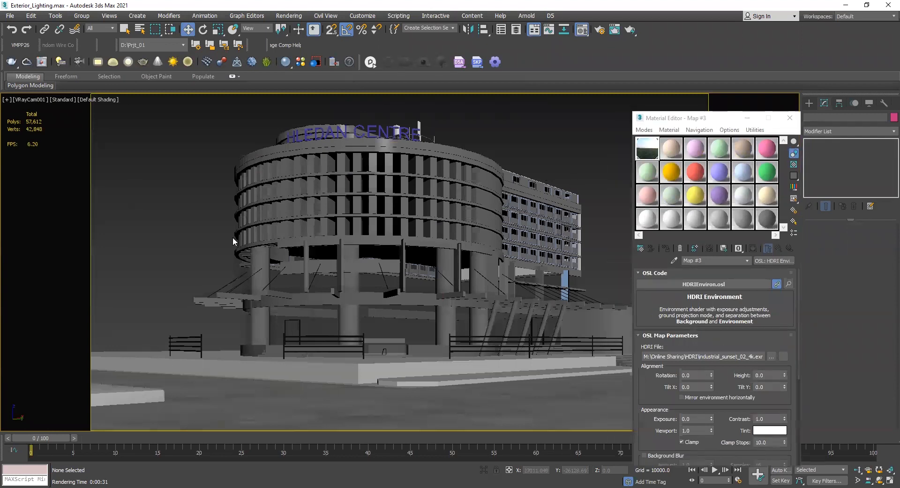
key(alt+b)
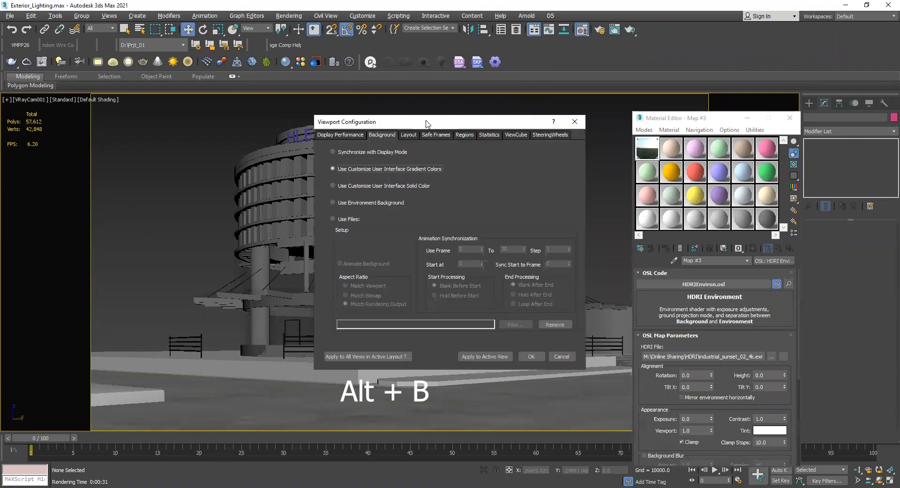
drag(427, 124, 327, 118)
click(248, 197)
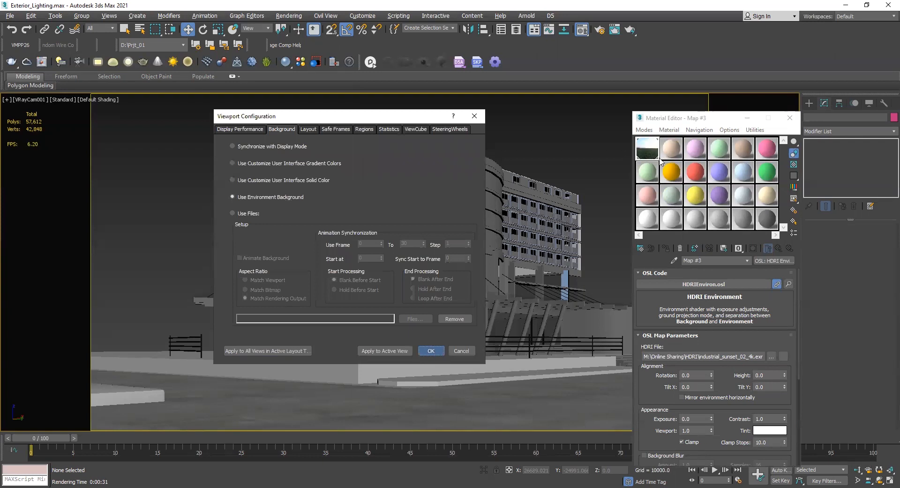
key(Return)
Rotate the HDRI Environment map to 235 so the setting sun sits just beyond the building's low side wing in the camera view.
drag(680, 118, 771, 71)
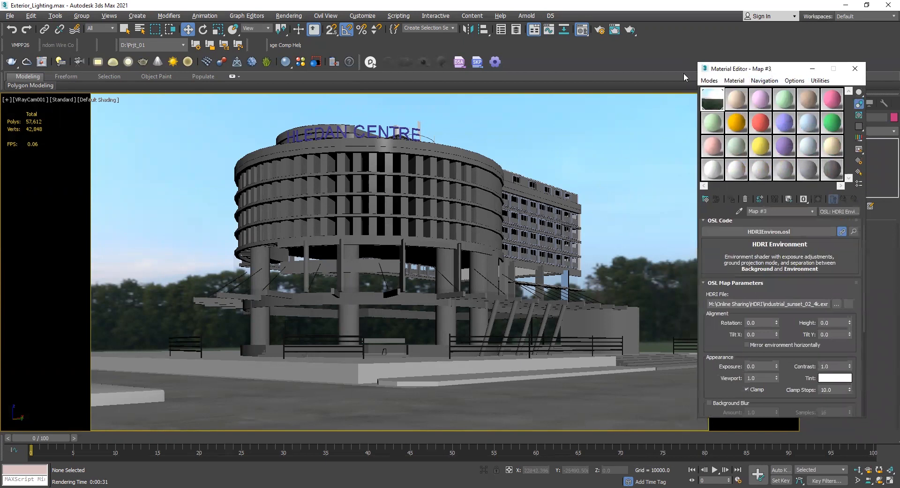
drag(770, 72, 701, 76)
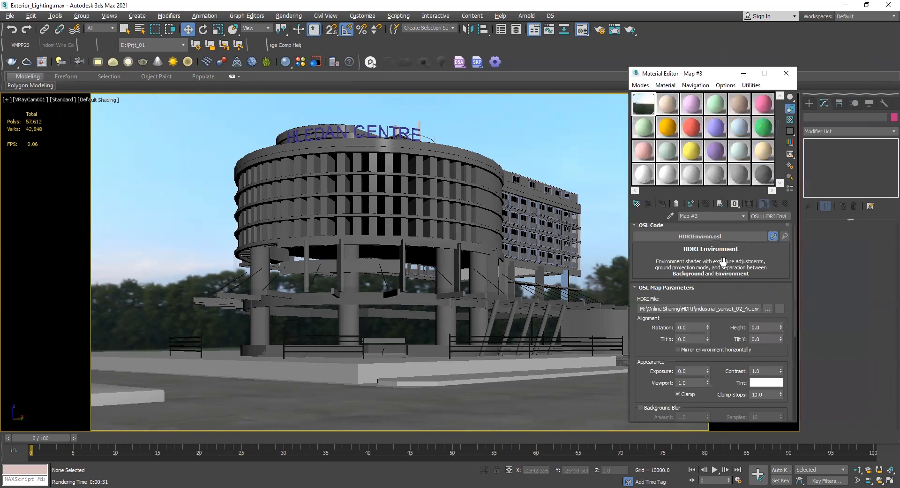
scroll(696, 305, down, 2)
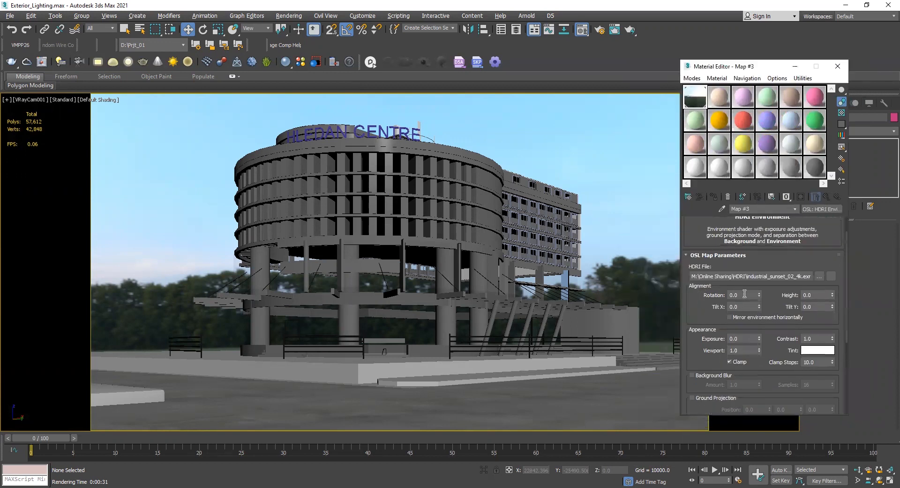
drag(760, 294, 747, 149)
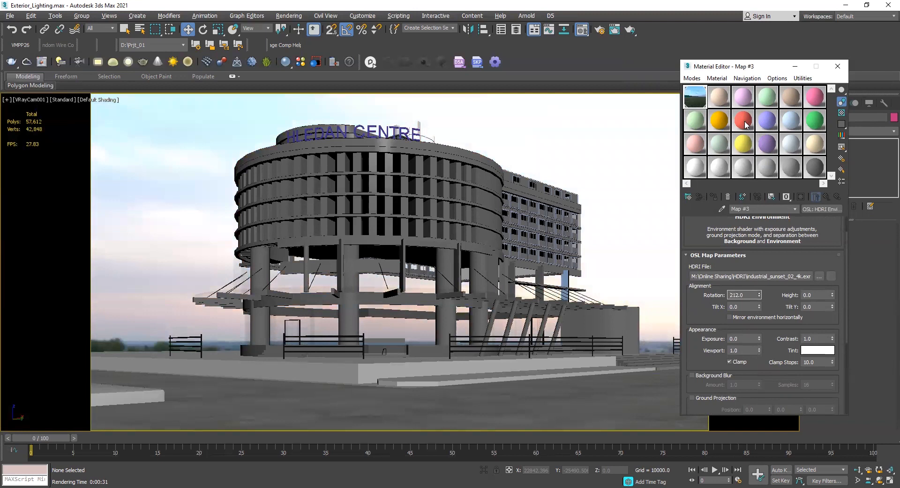
drag(763, 73, 809, 73)
mouse_move(807, 299)
mouse_down()
mouse_move(807, 259)
mouse_move(810, 283)
mouse_up()
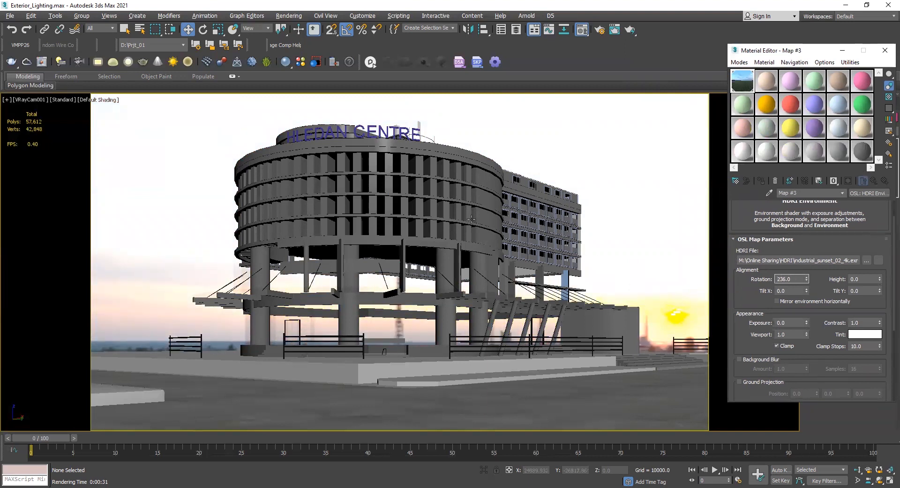
drag(807, 279, 808, 277)
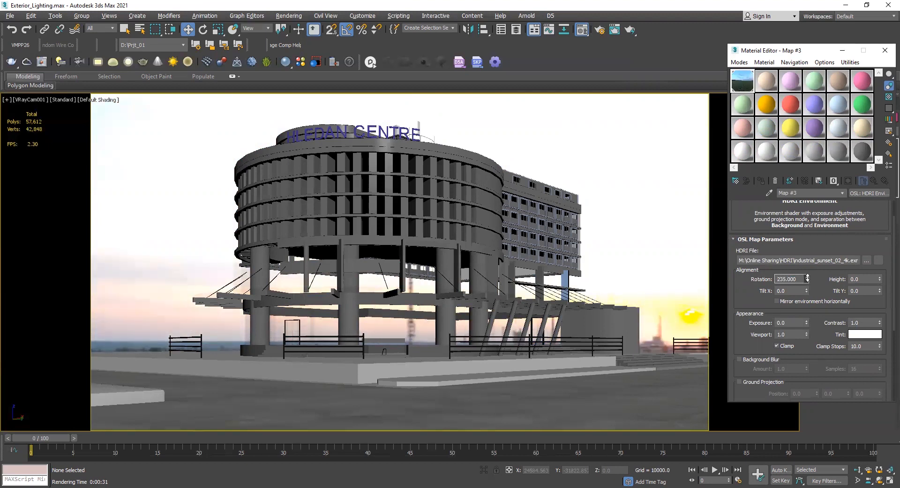